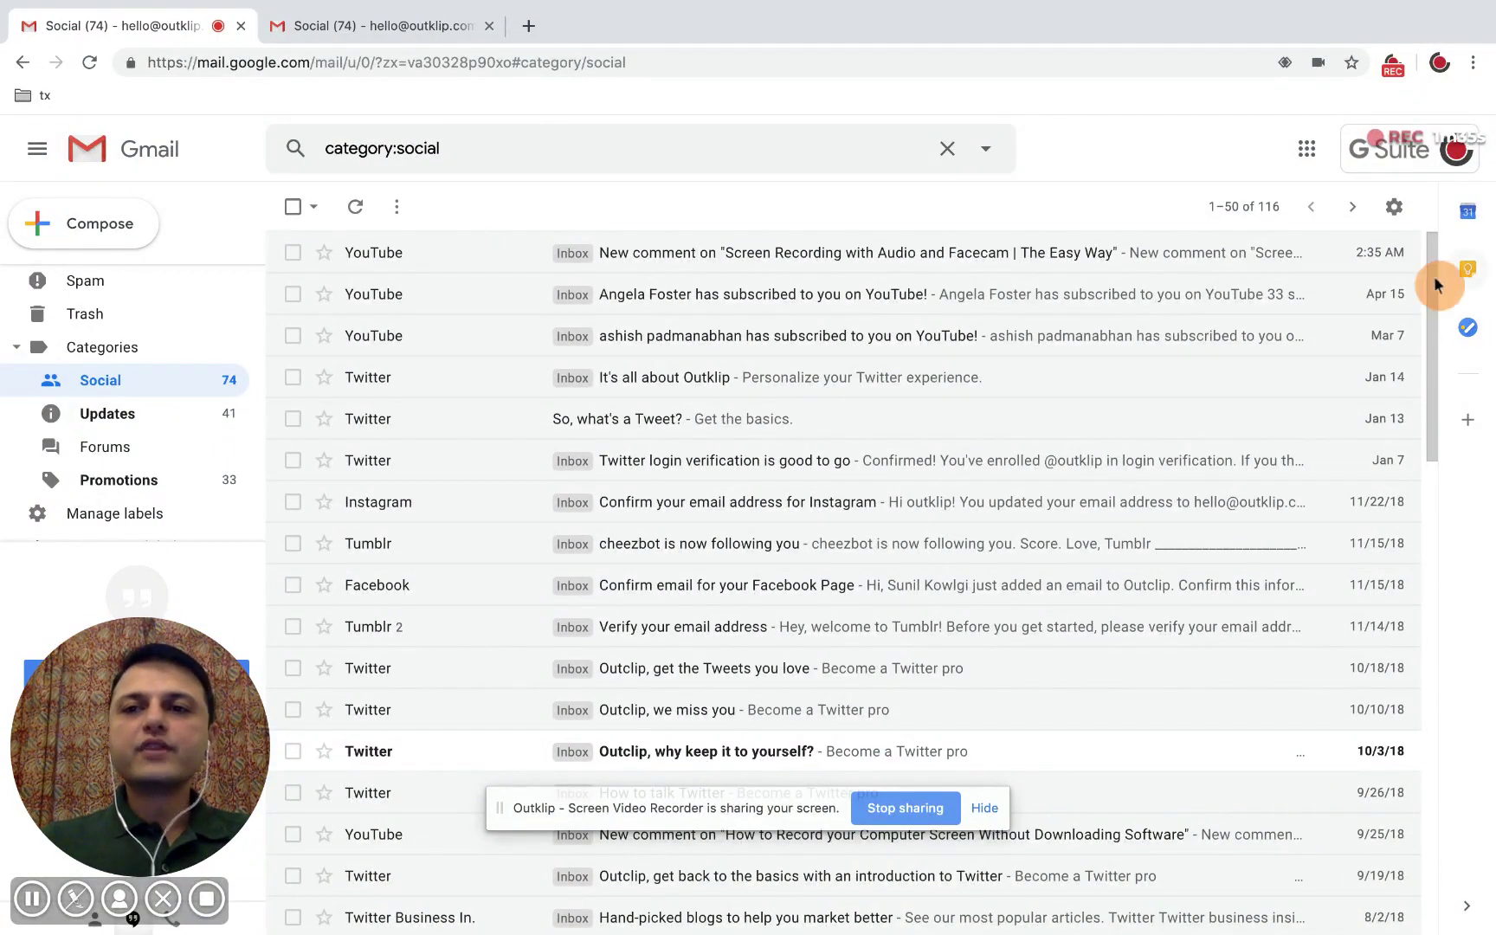
# Open the quick settings menu from the Social mail list
pyautogui.click(1394, 206)
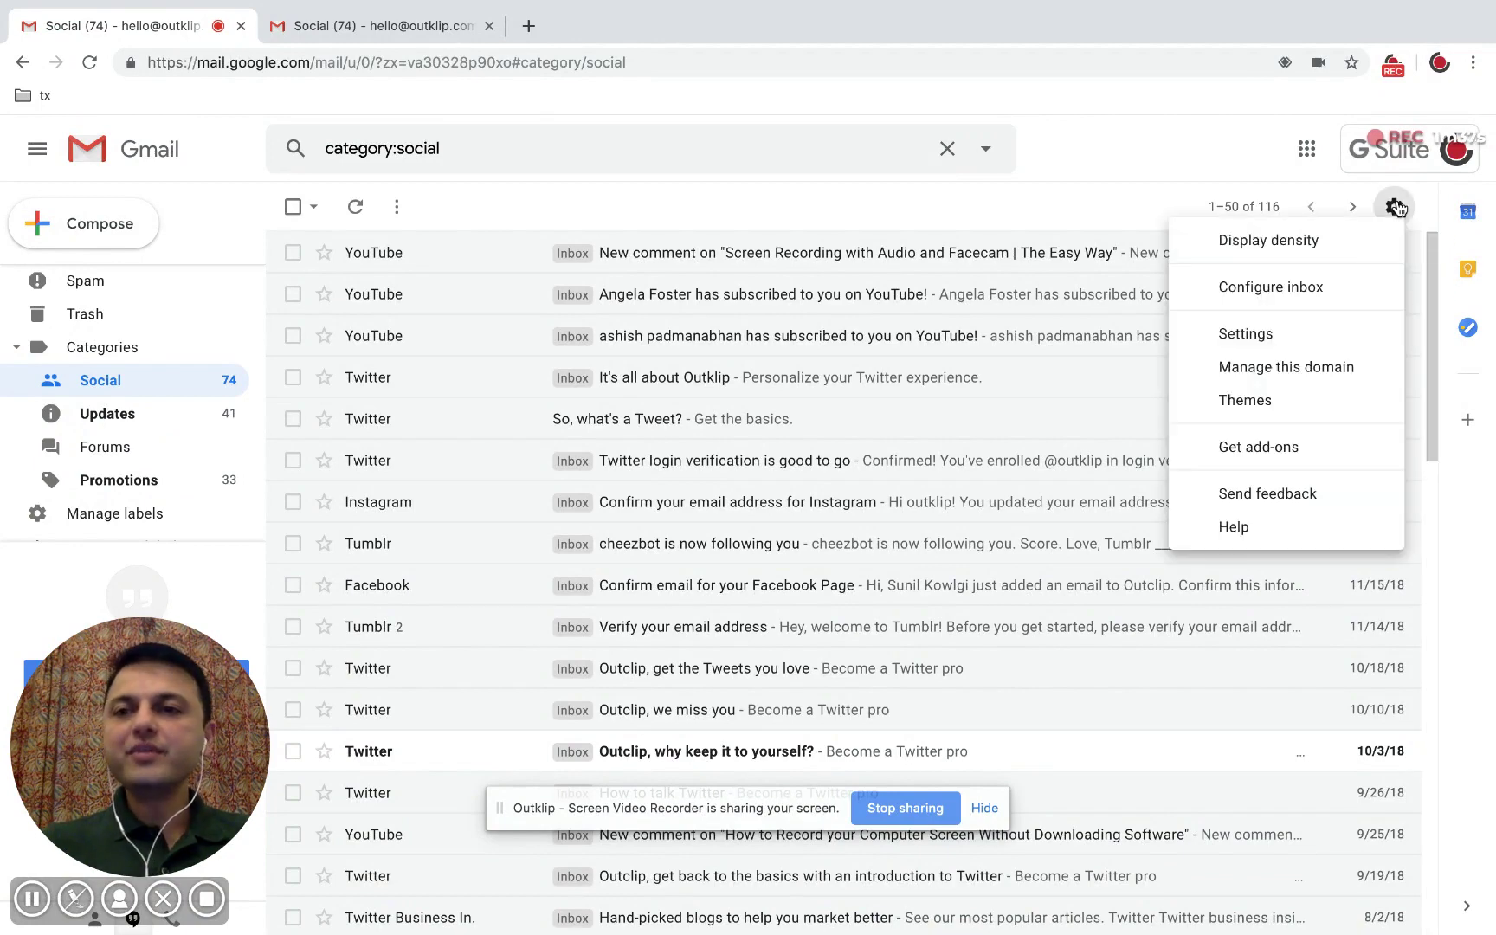
# Enable Canned Responses (Templates) under Advanced settings, save changes, and return to Social
pyautogui.click(1283, 336)
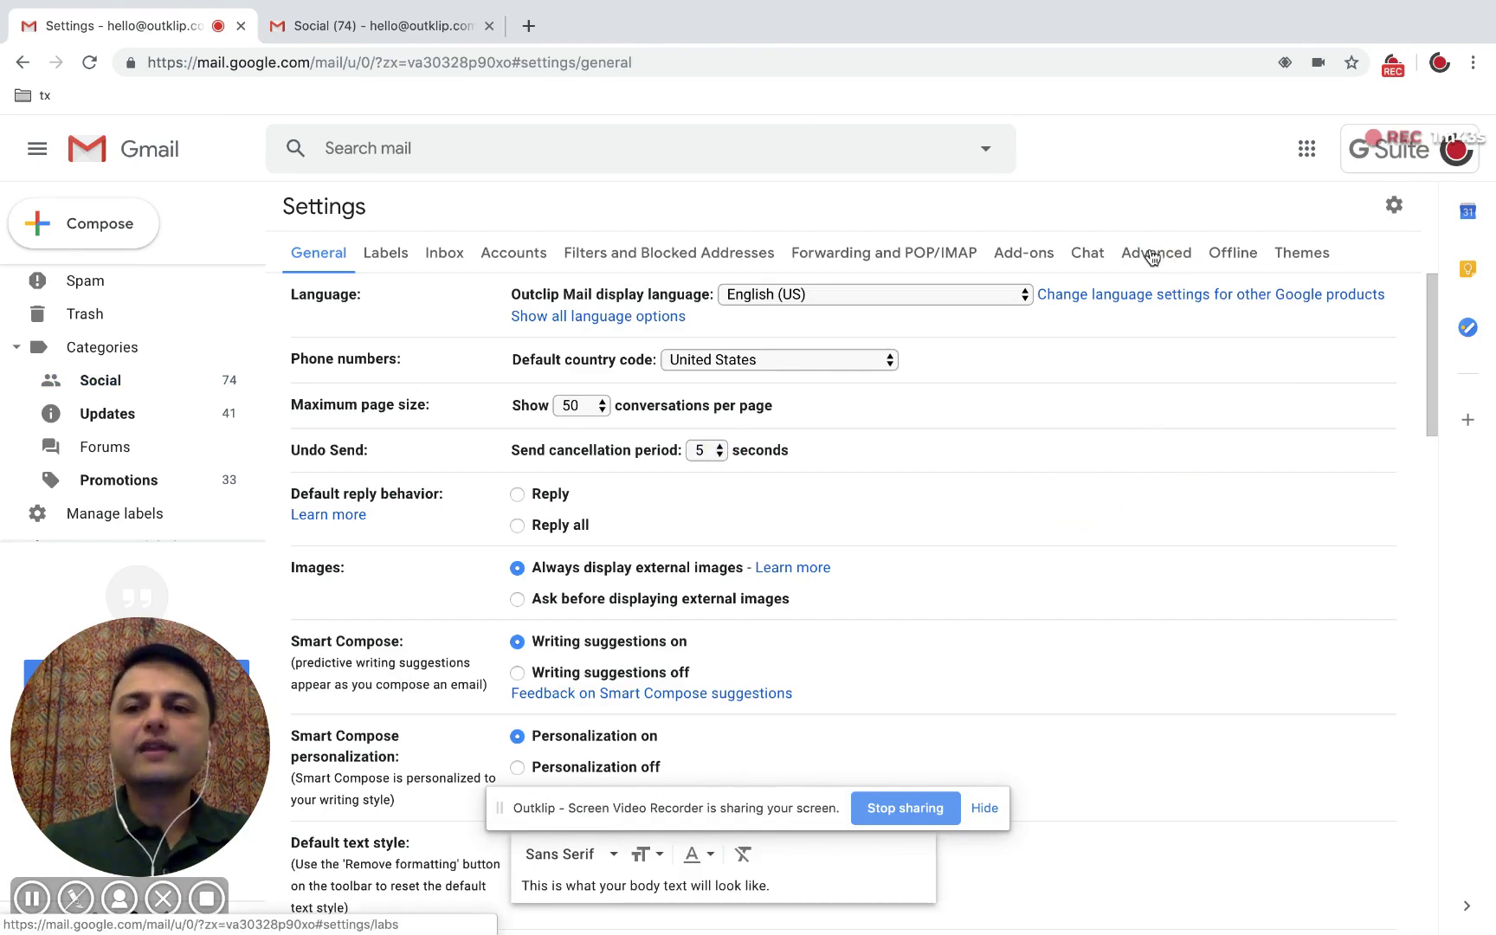
pyautogui.click(1152, 252)
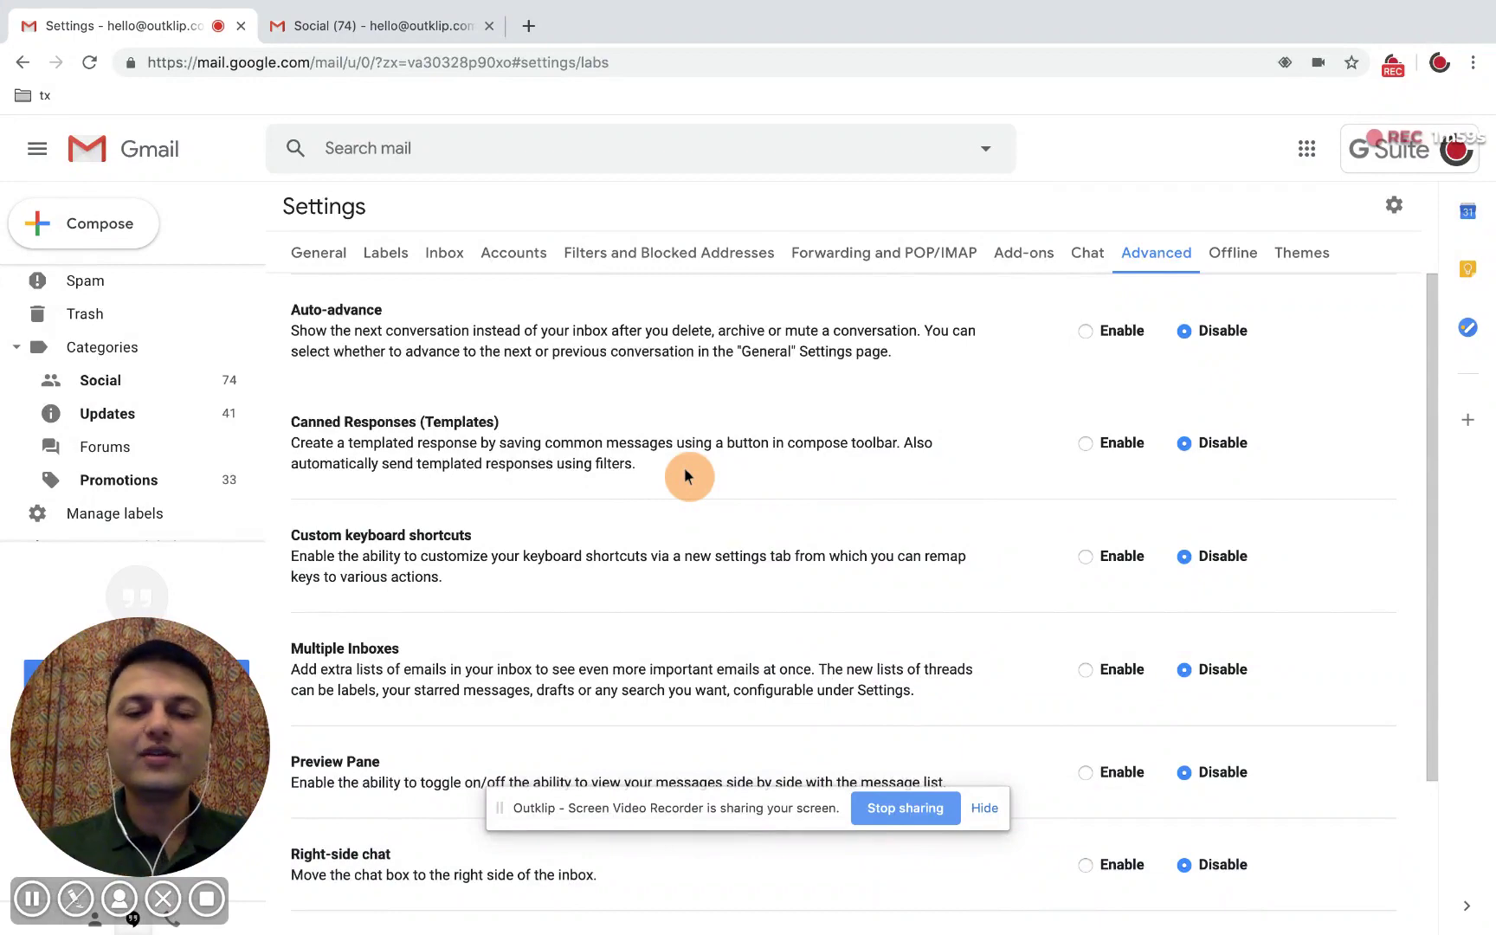
pyautogui.click(1086, 445)
pyautogui.scroll(-5, 950, 476)
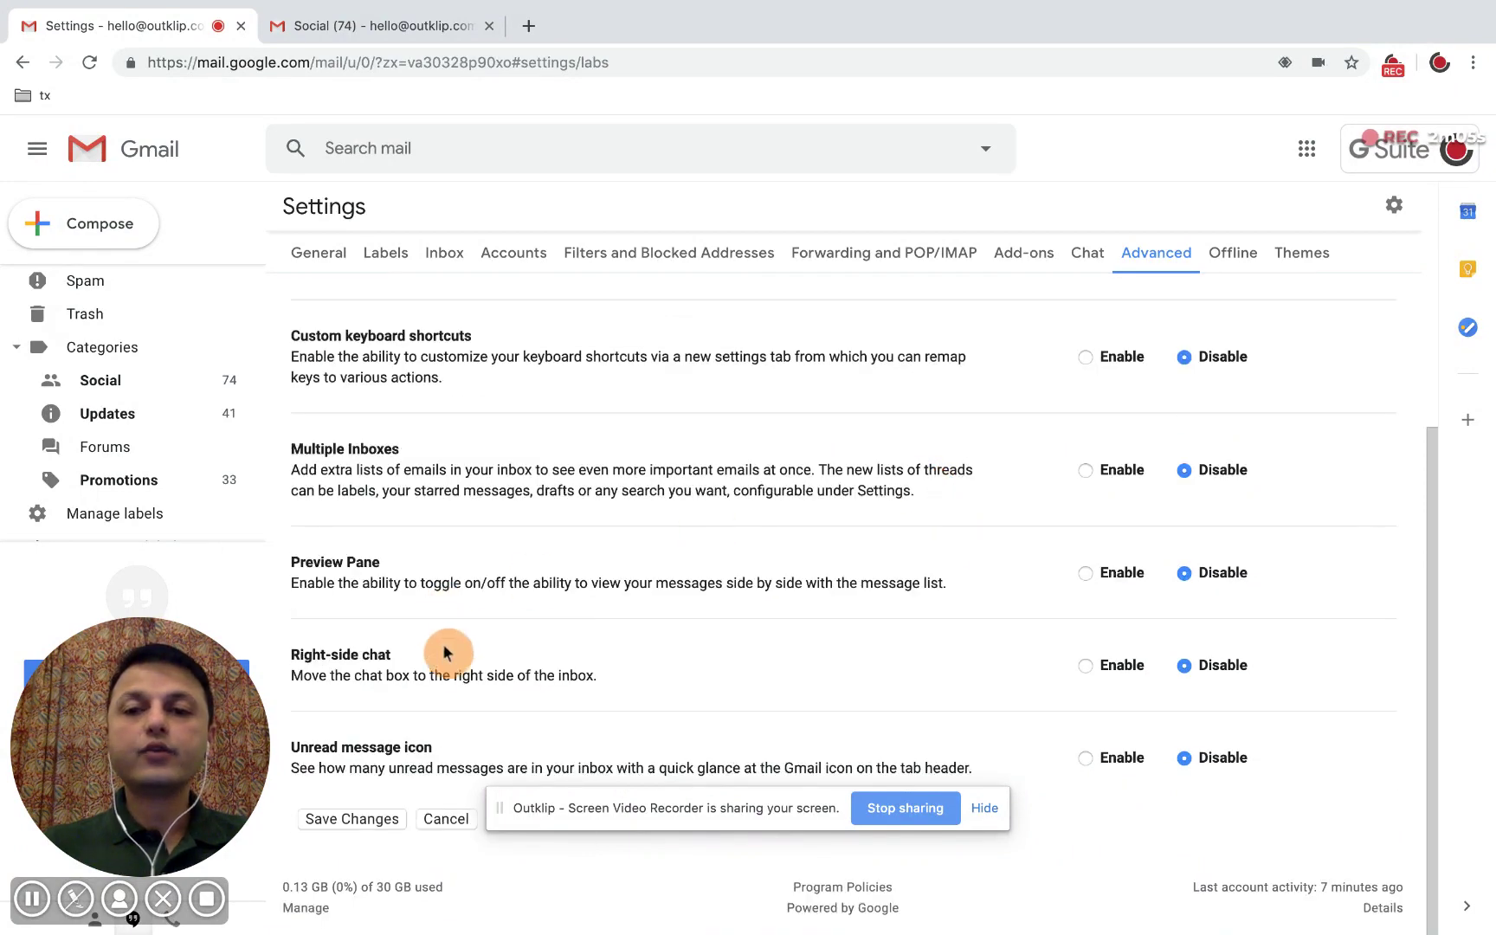
pyautogui.click(355, 819)
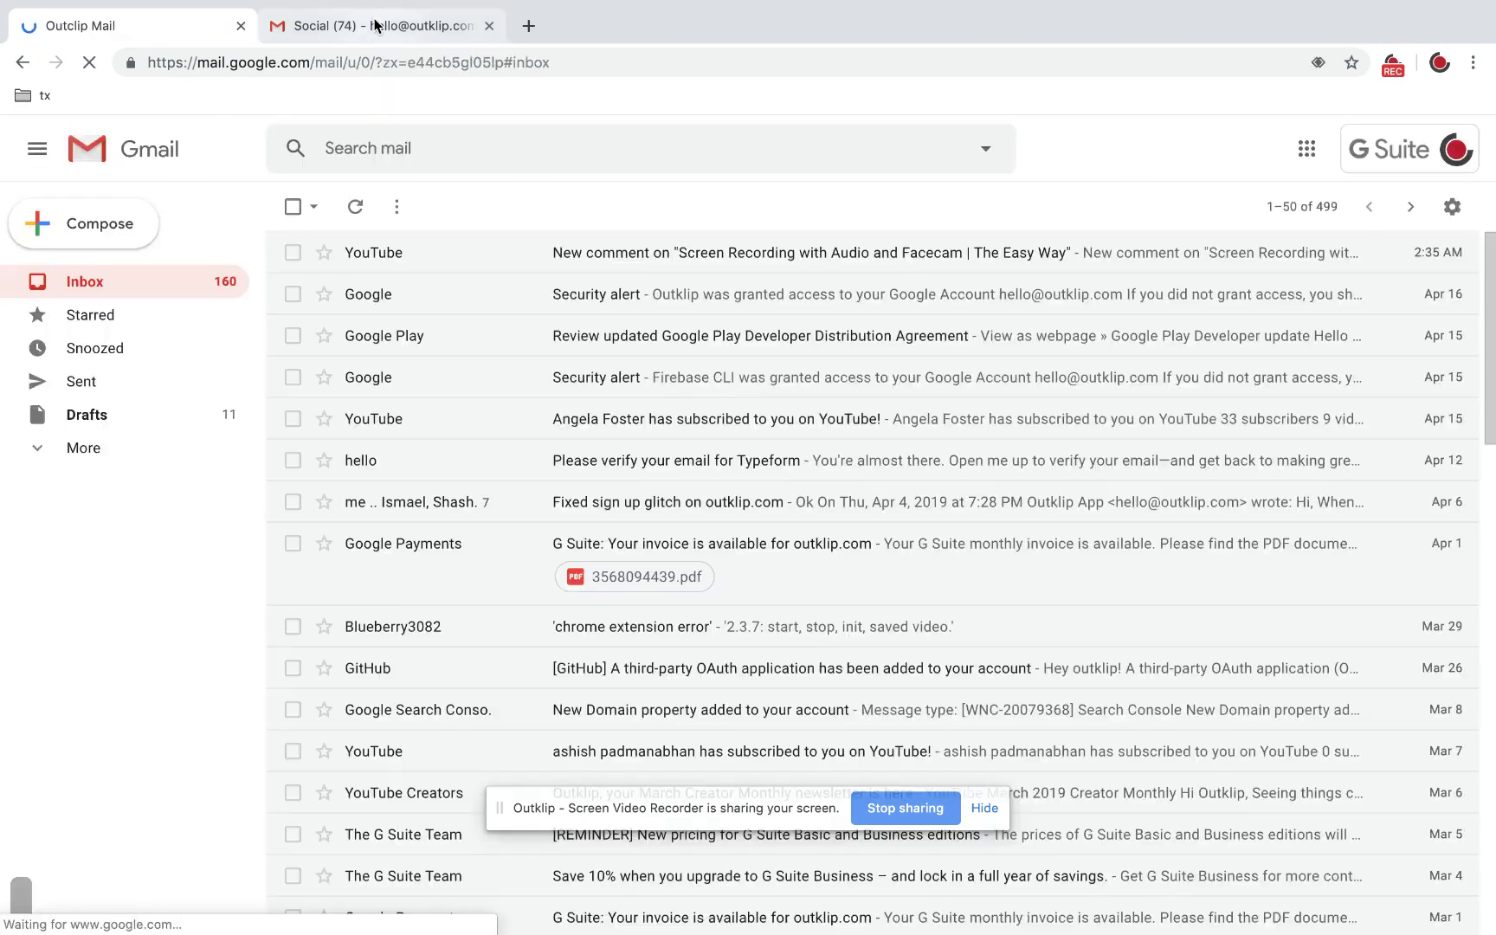
pyautogui.click(375, 25)
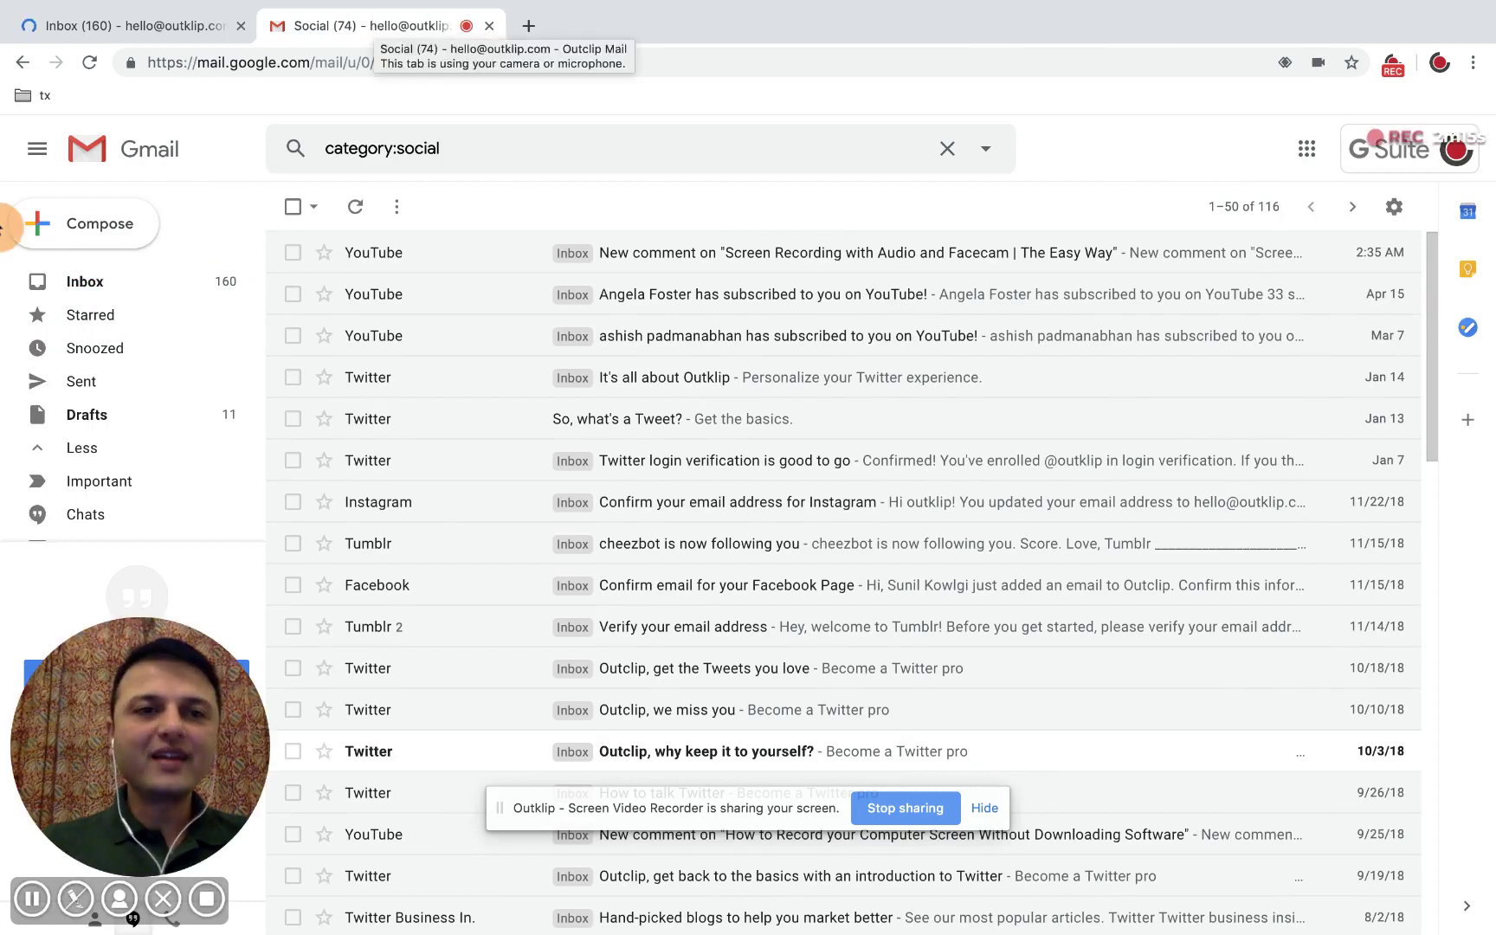
# Start a new message with the subject 'Request for feedback'
pyautogui.click(95, 225)
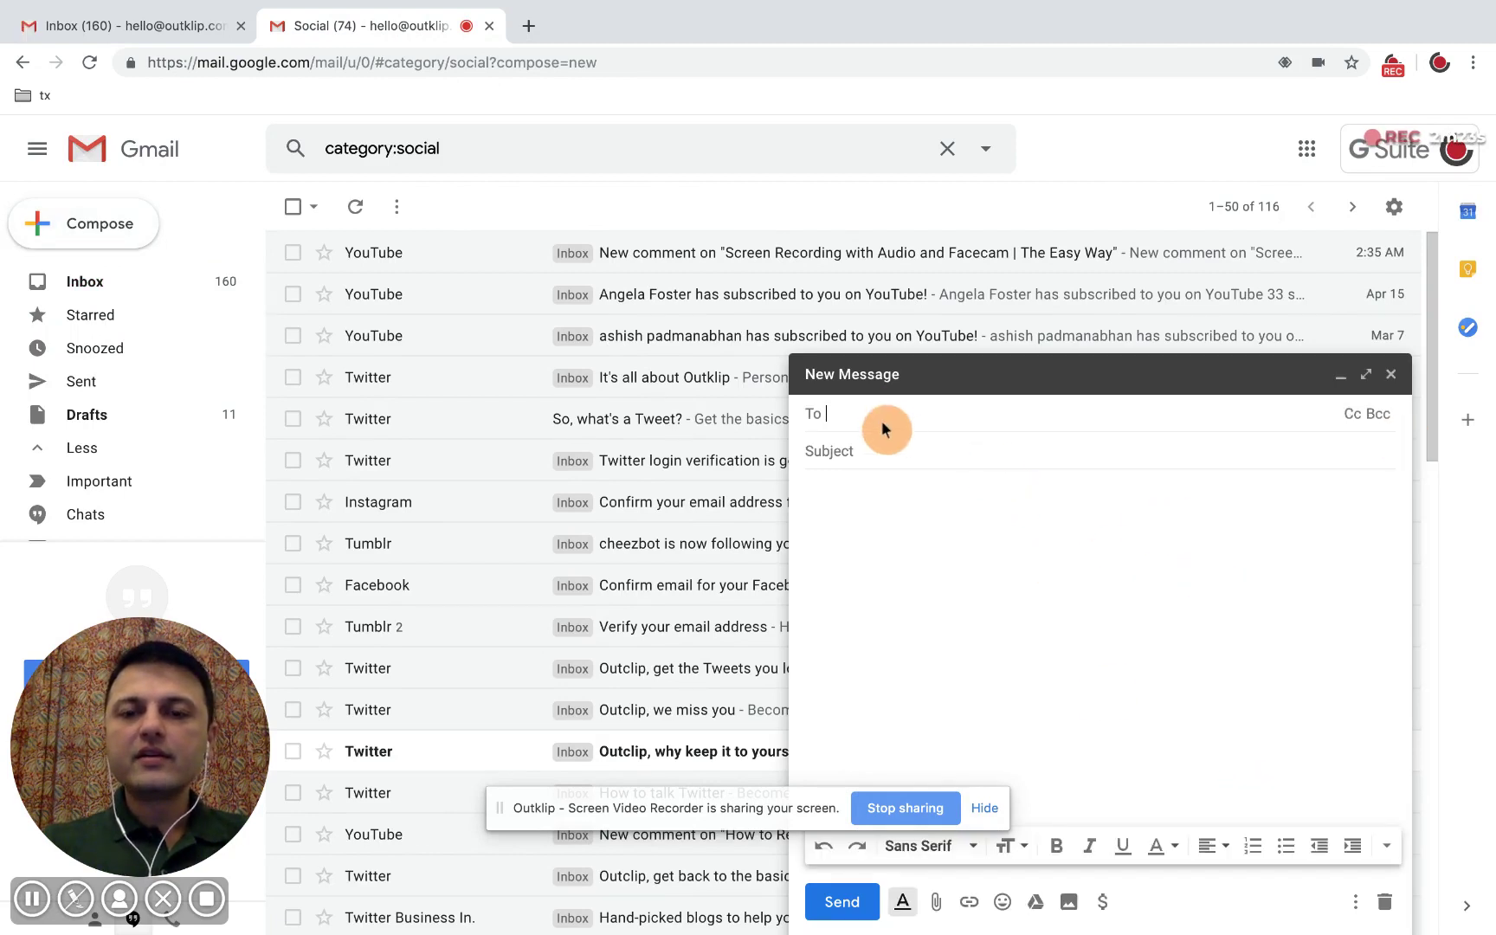
pyautogui.click(881, 452)
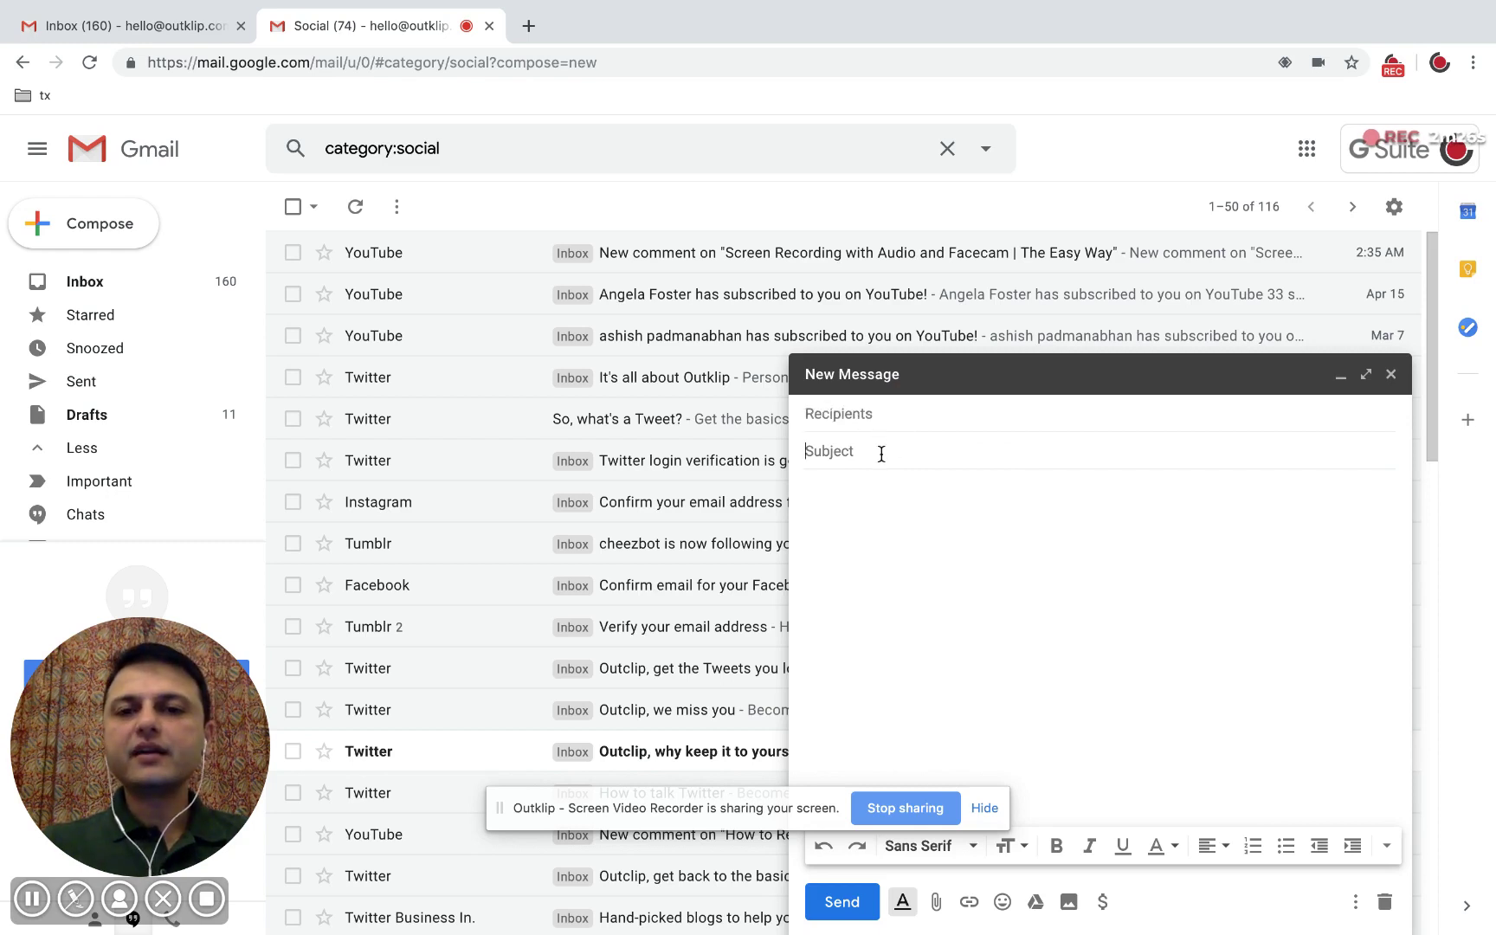
pyautogui.write('R')
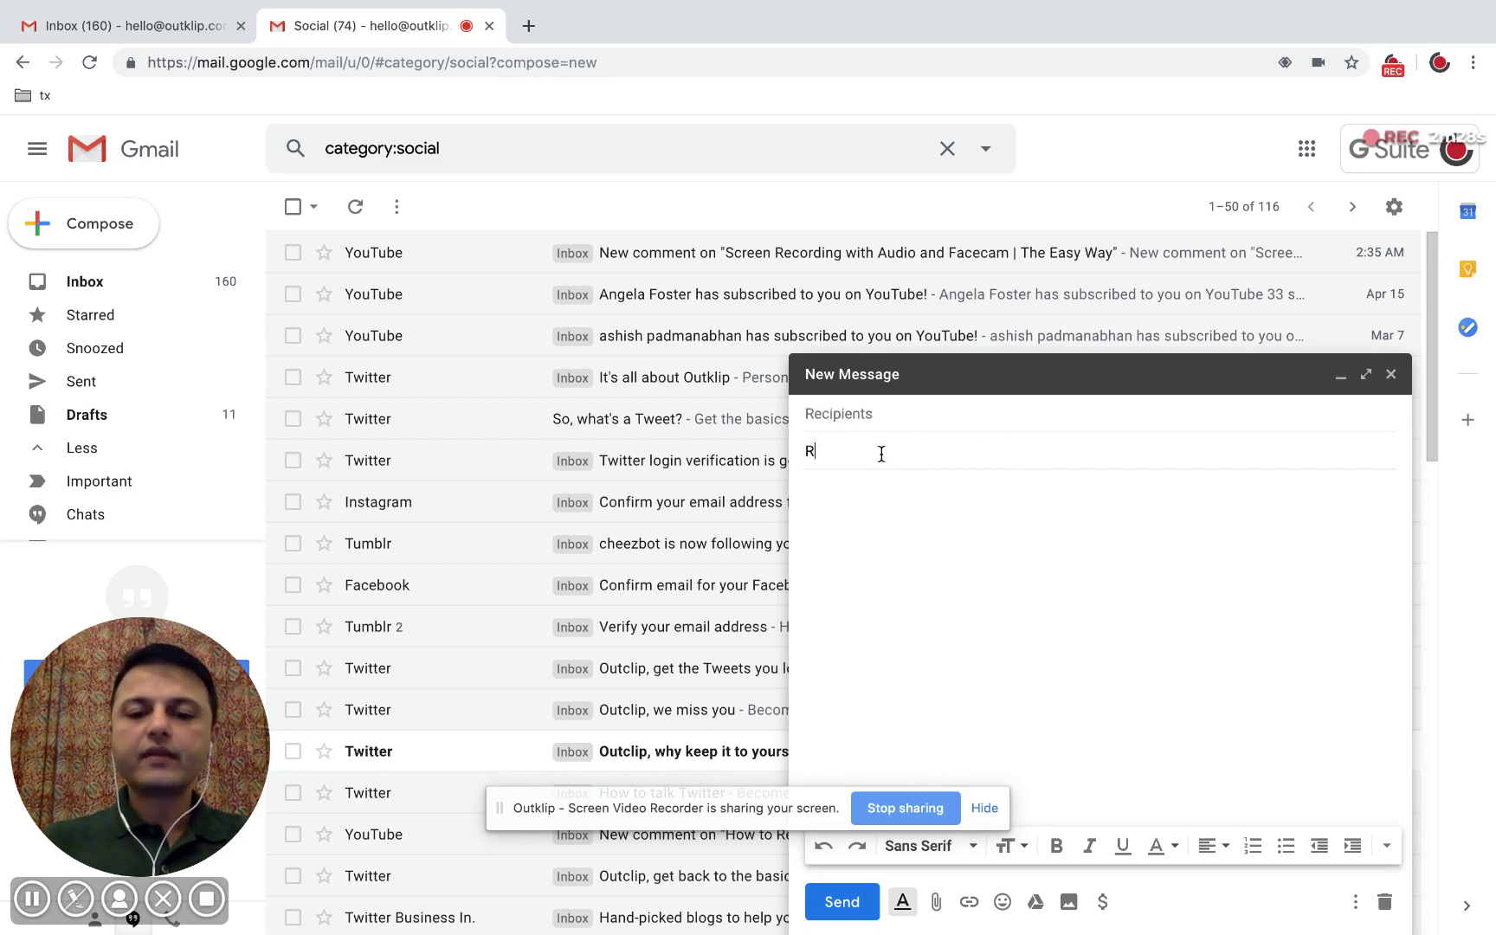
pyautogui.write('equest for feedback')
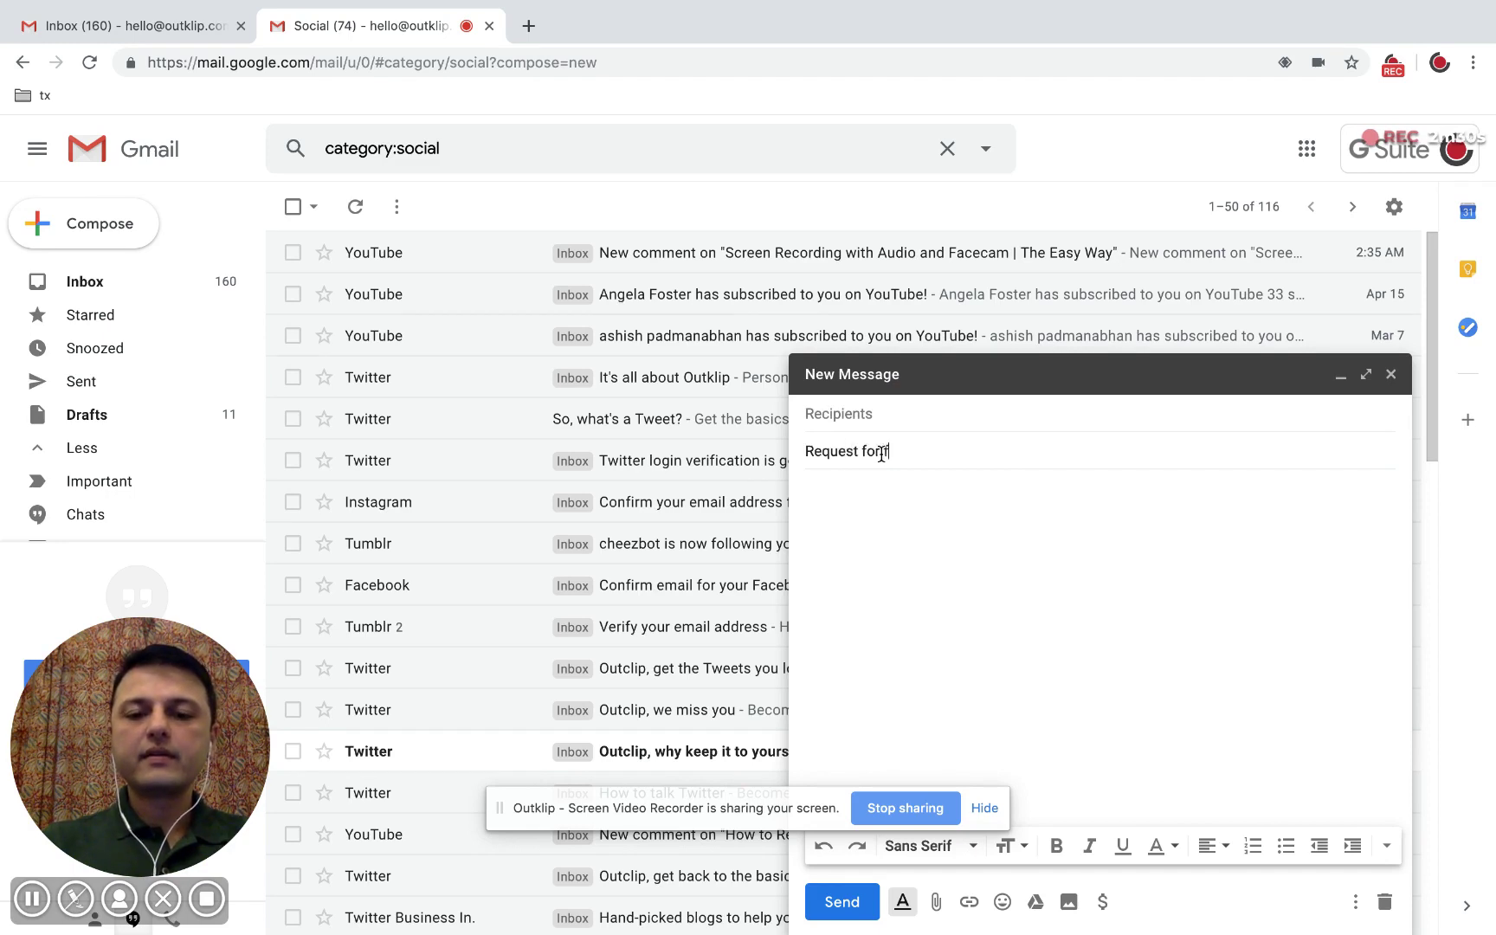
# Begin the body with 'Hi <user>' and 'Thanks for using Outklip.' on the next line
pyautogui.click(904, 510)
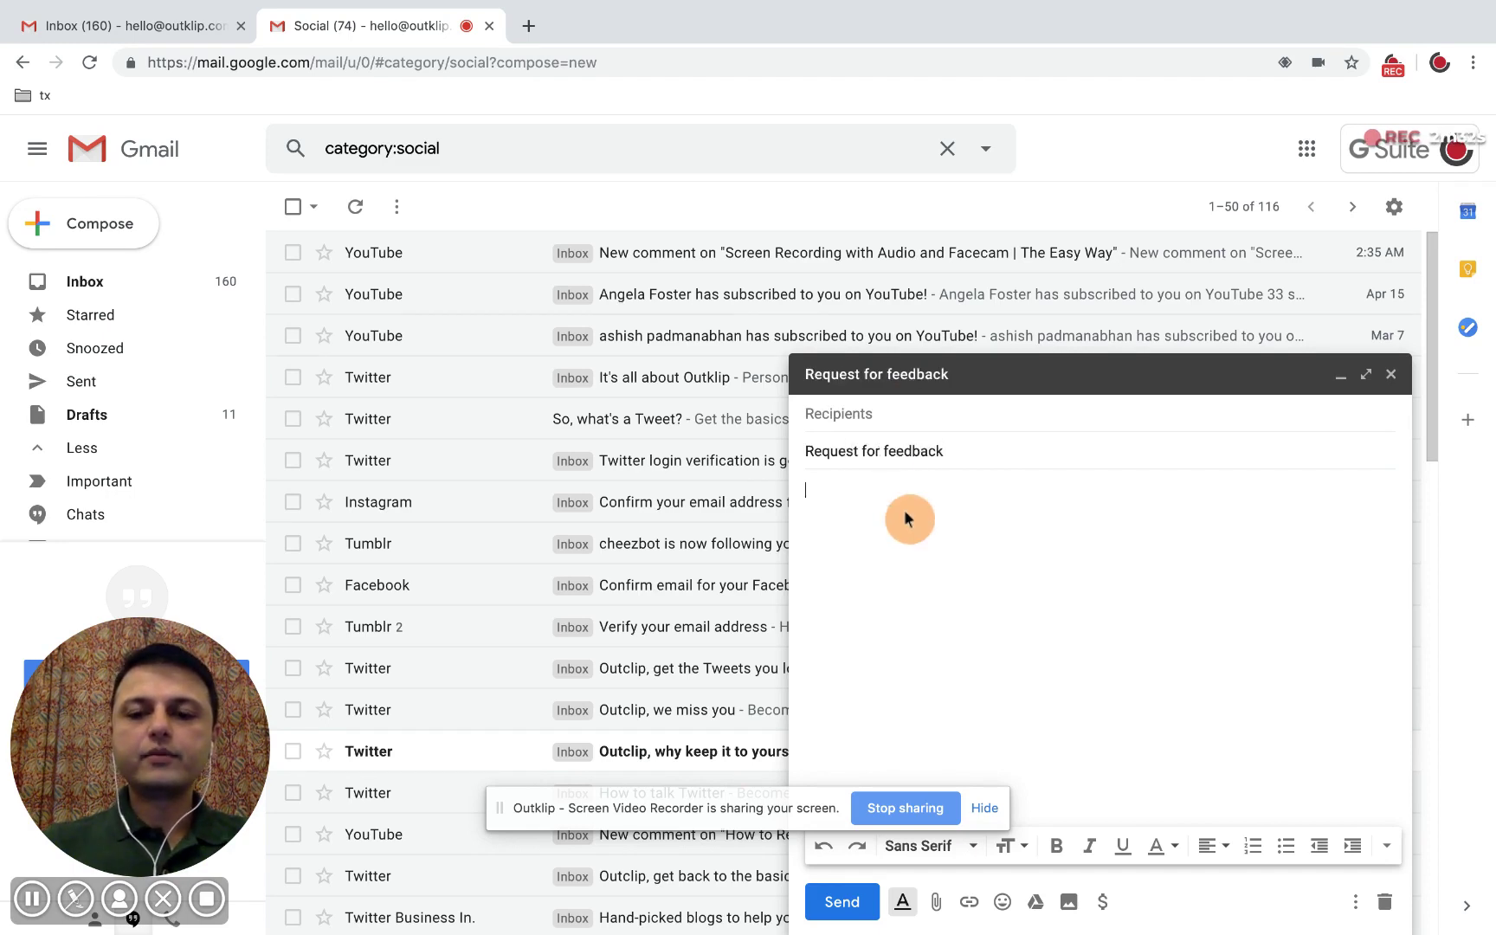
pyautogui.write('Hi')
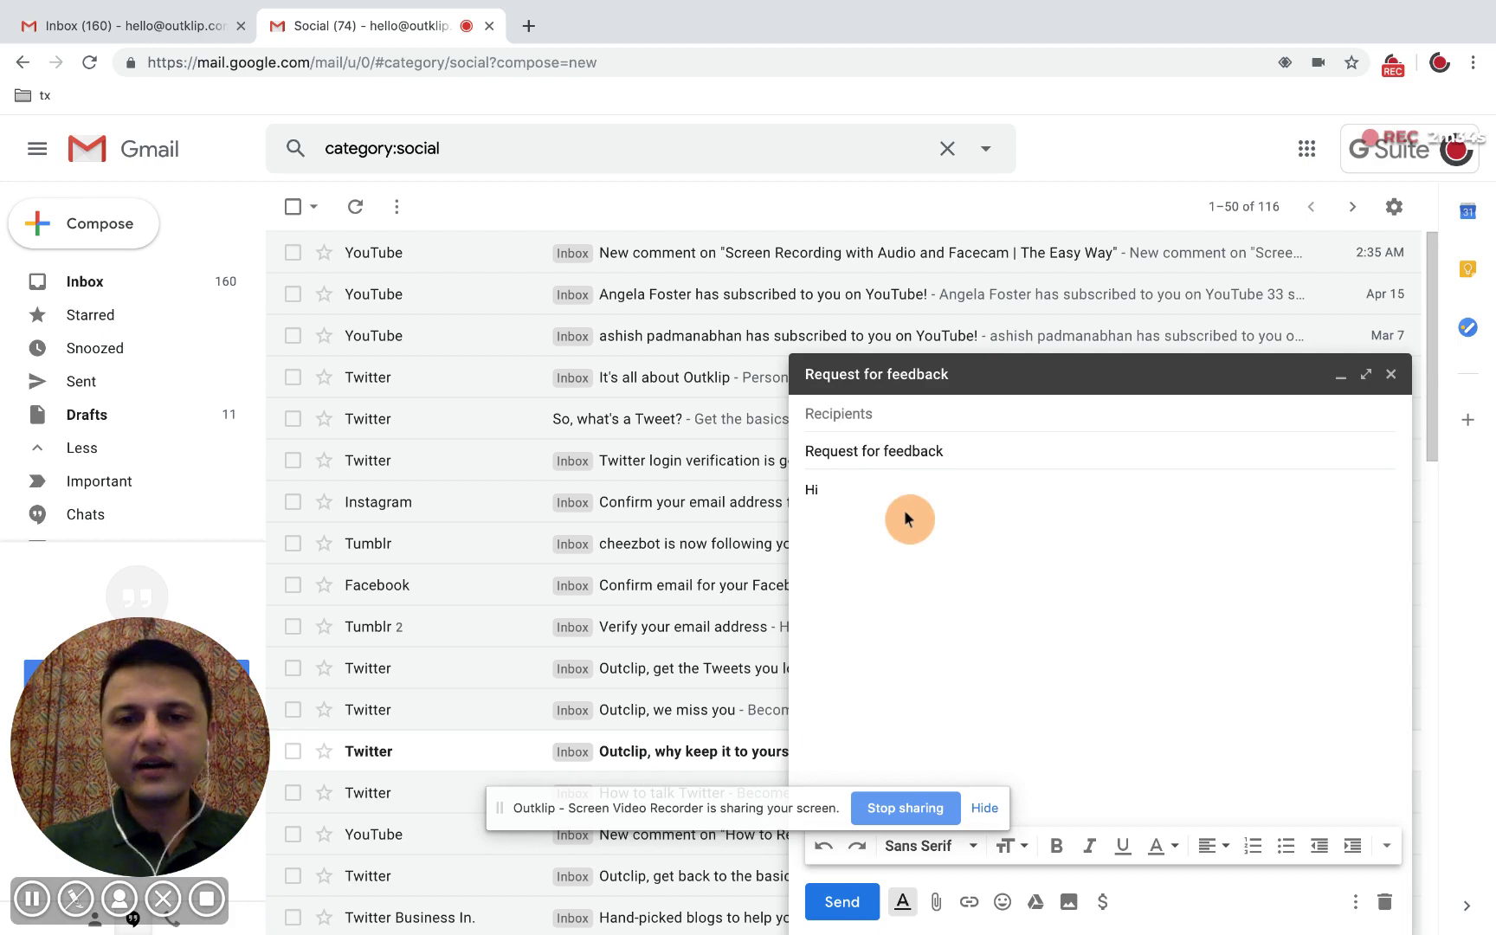
pyautogui.write(' <user>')
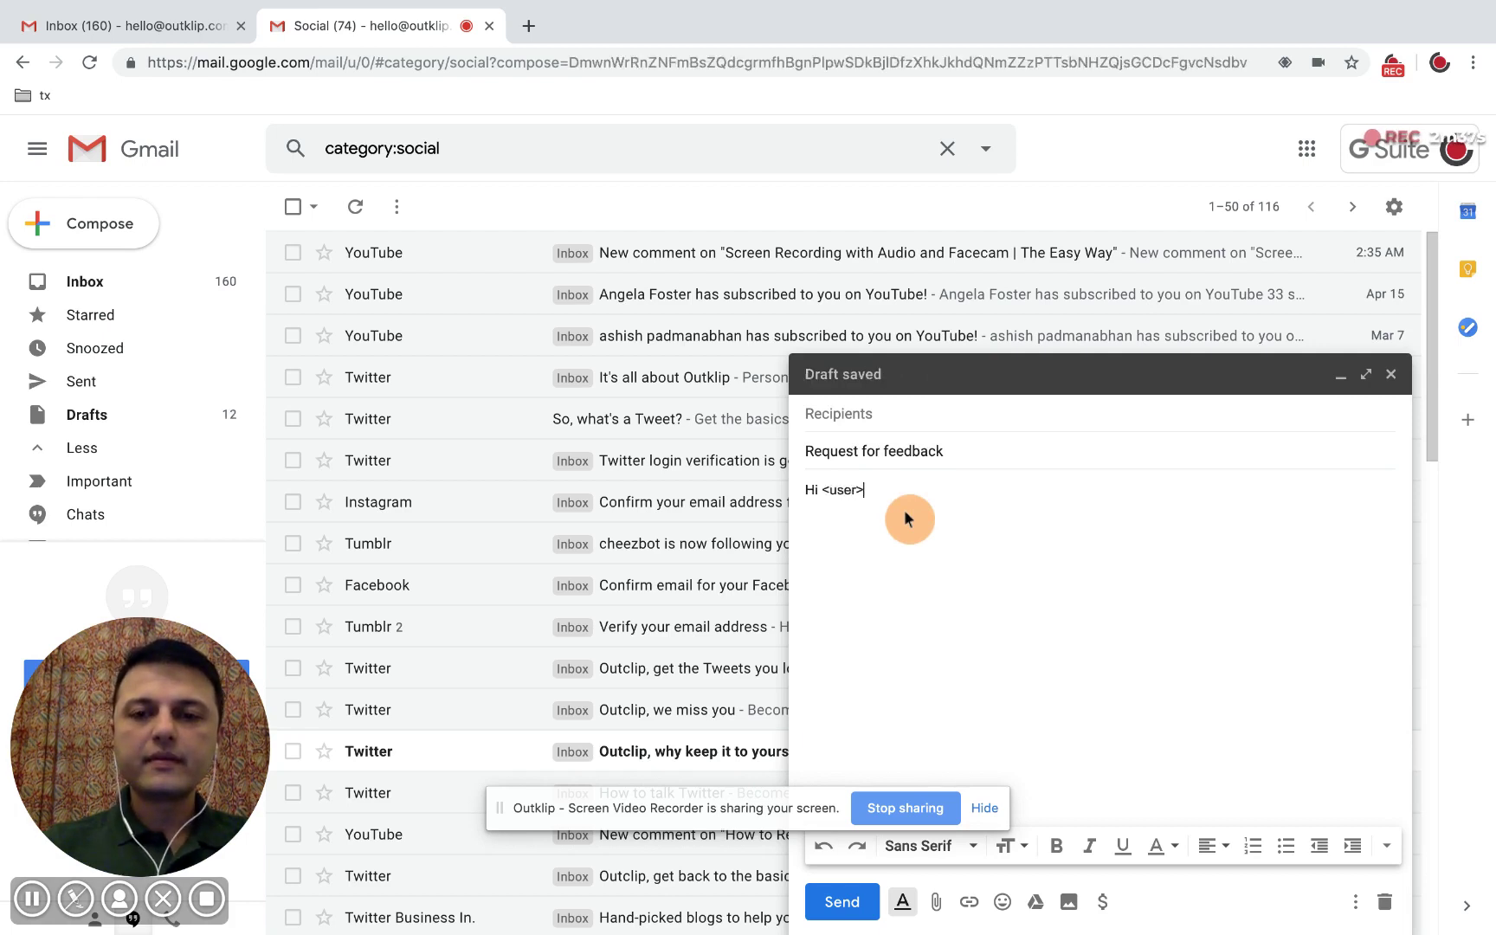
pyautogui.press('Return')
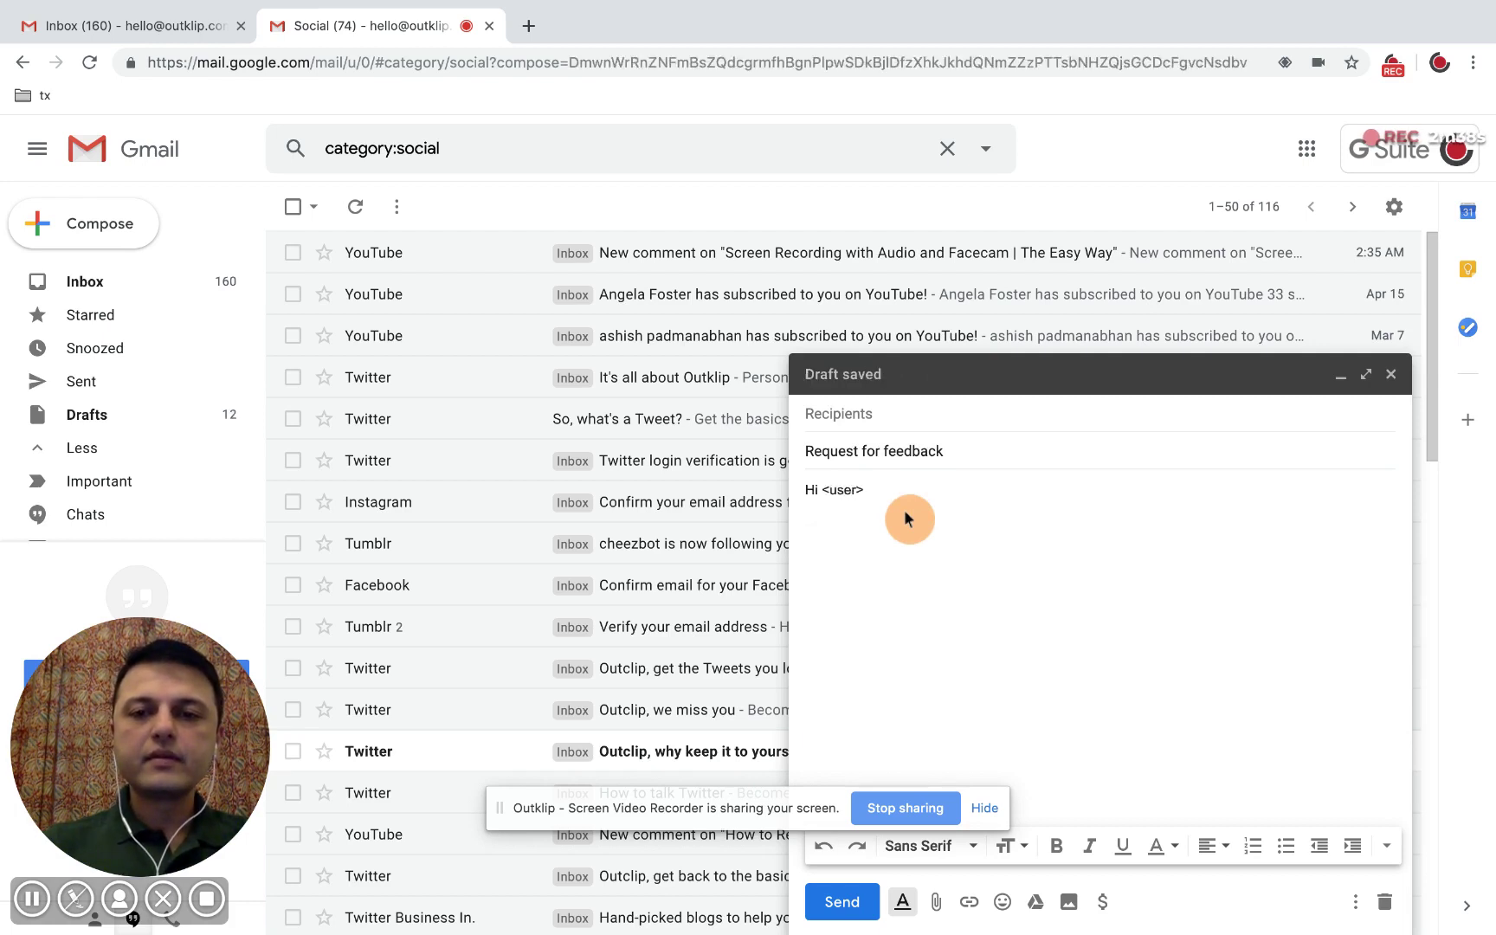
pyautogui.write('th')
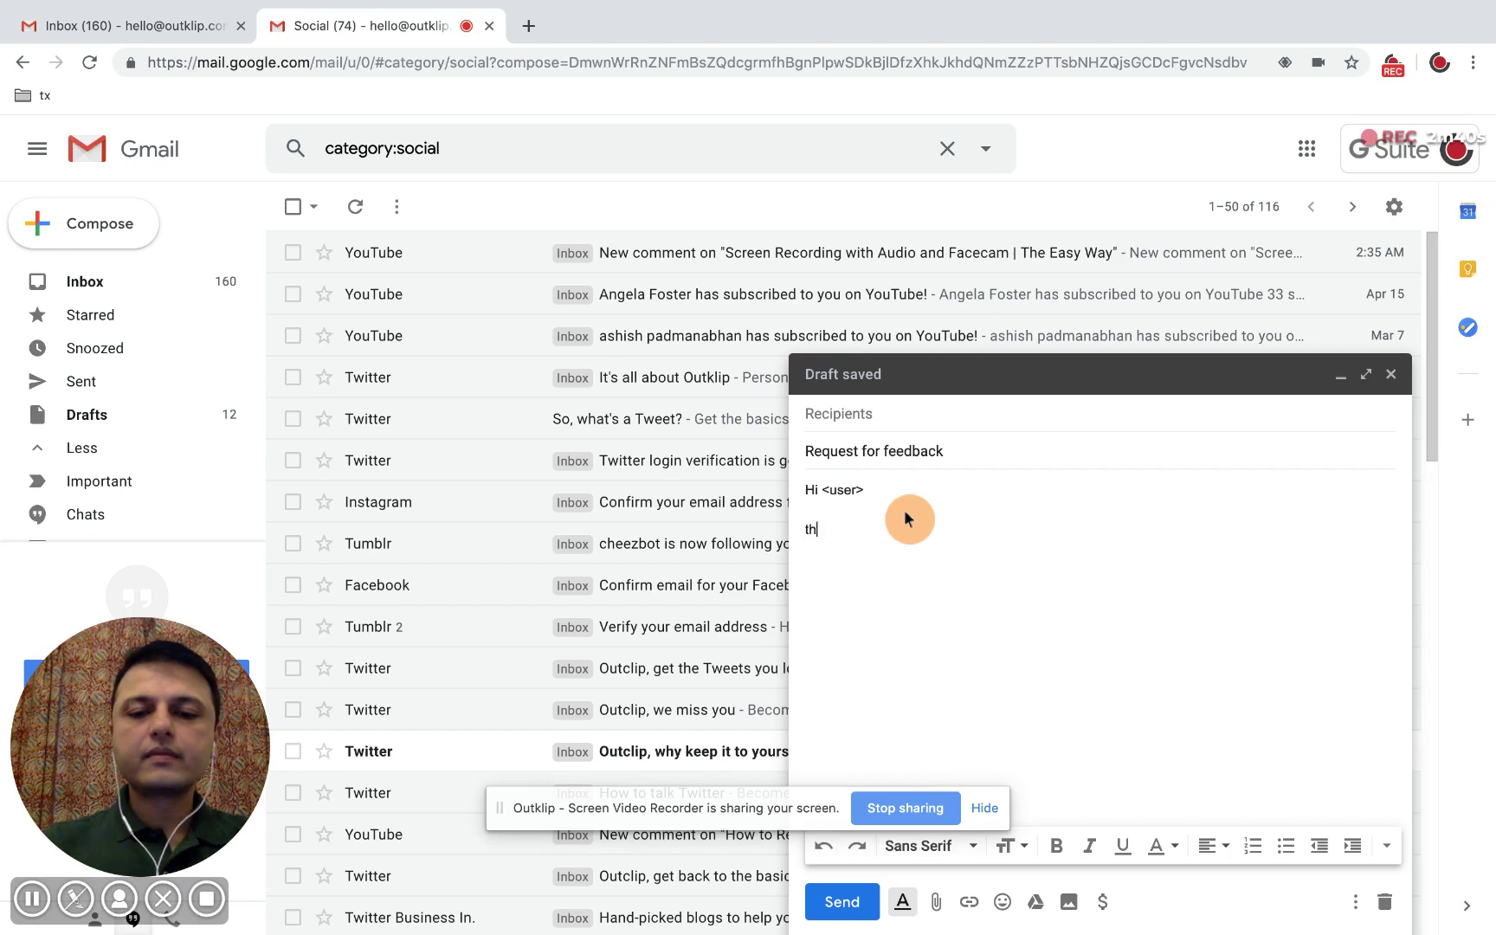
pyautogui.write('anks for using O')
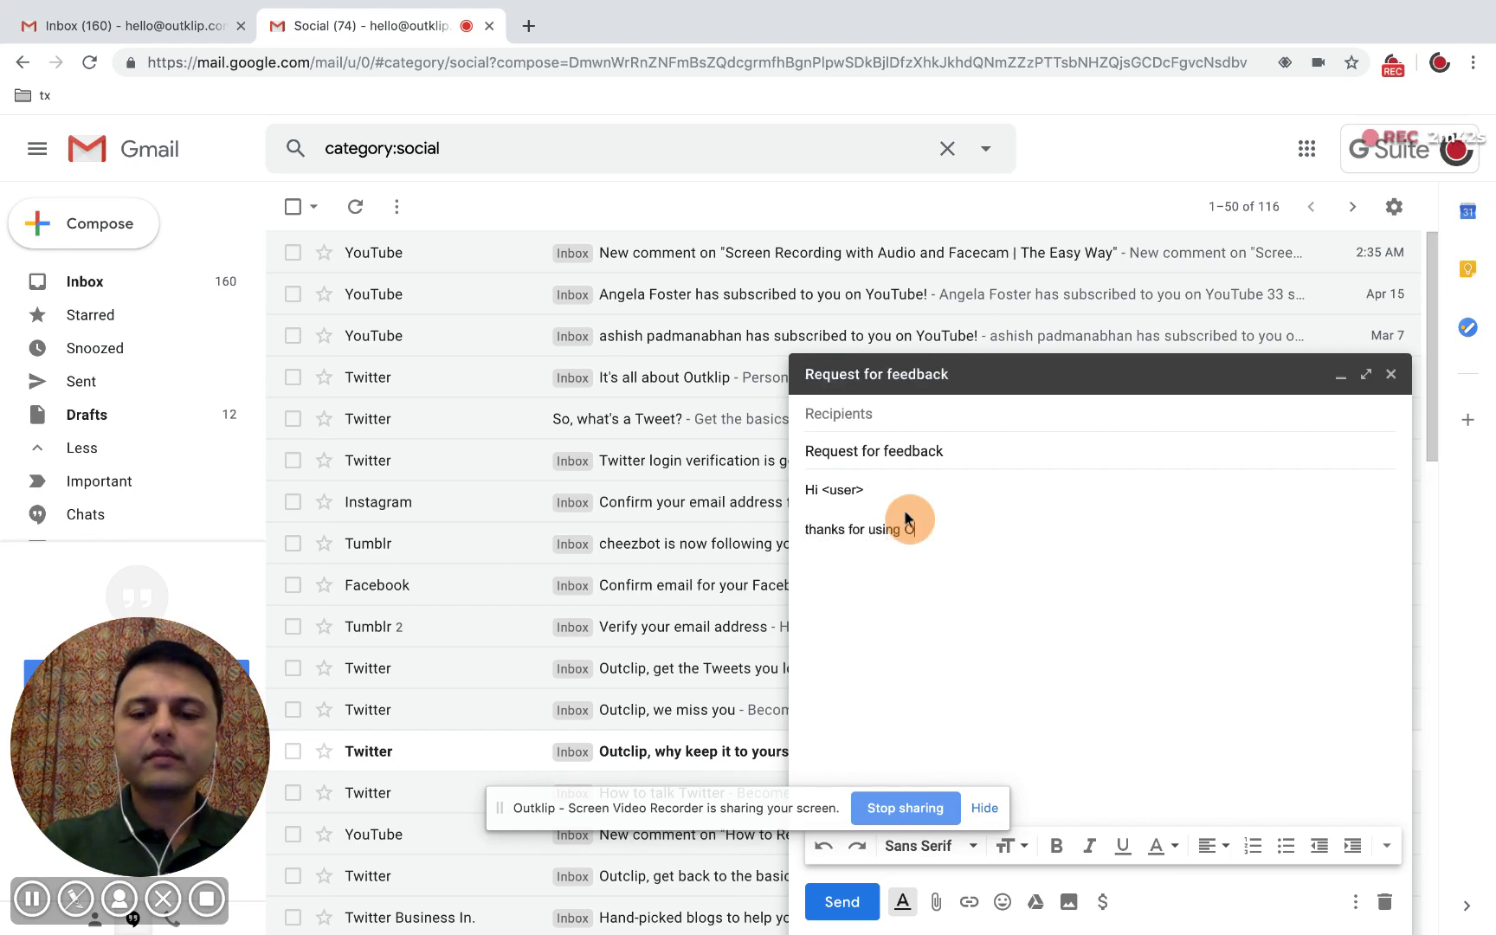
pyautogui.write('utklip.')
pyautogui.click(812, 529)
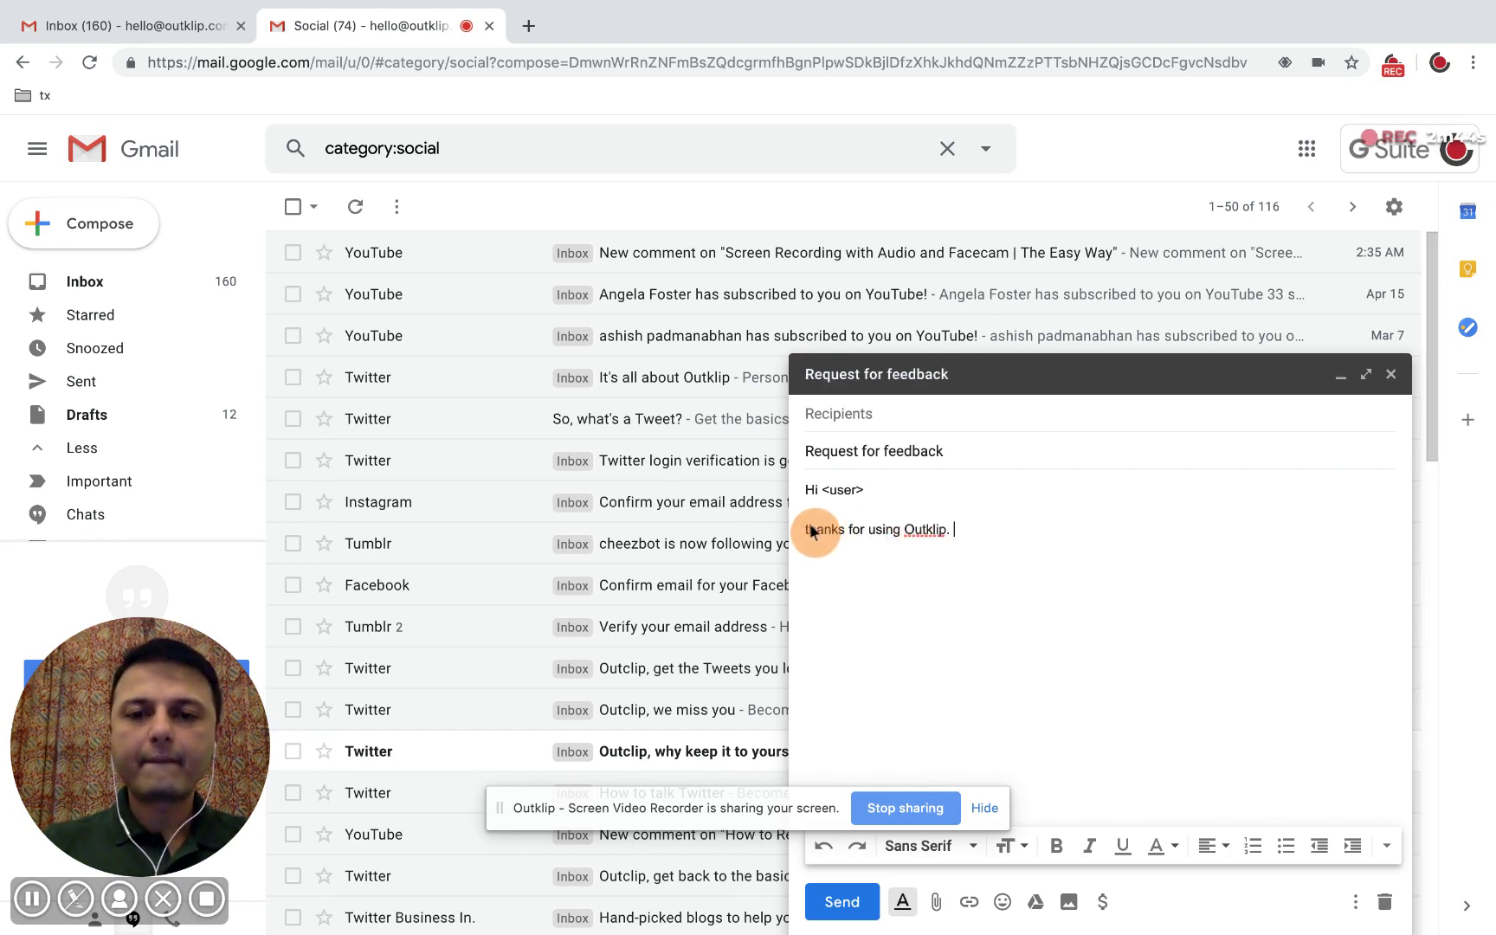
pyautogui.press('BackSpace')
pyautogui.write('T')
pyautogui.click(1029, 535)
# Add the question 'Please could you give us feedback on your Outklip experience?'
pyautogui.write('Please co')
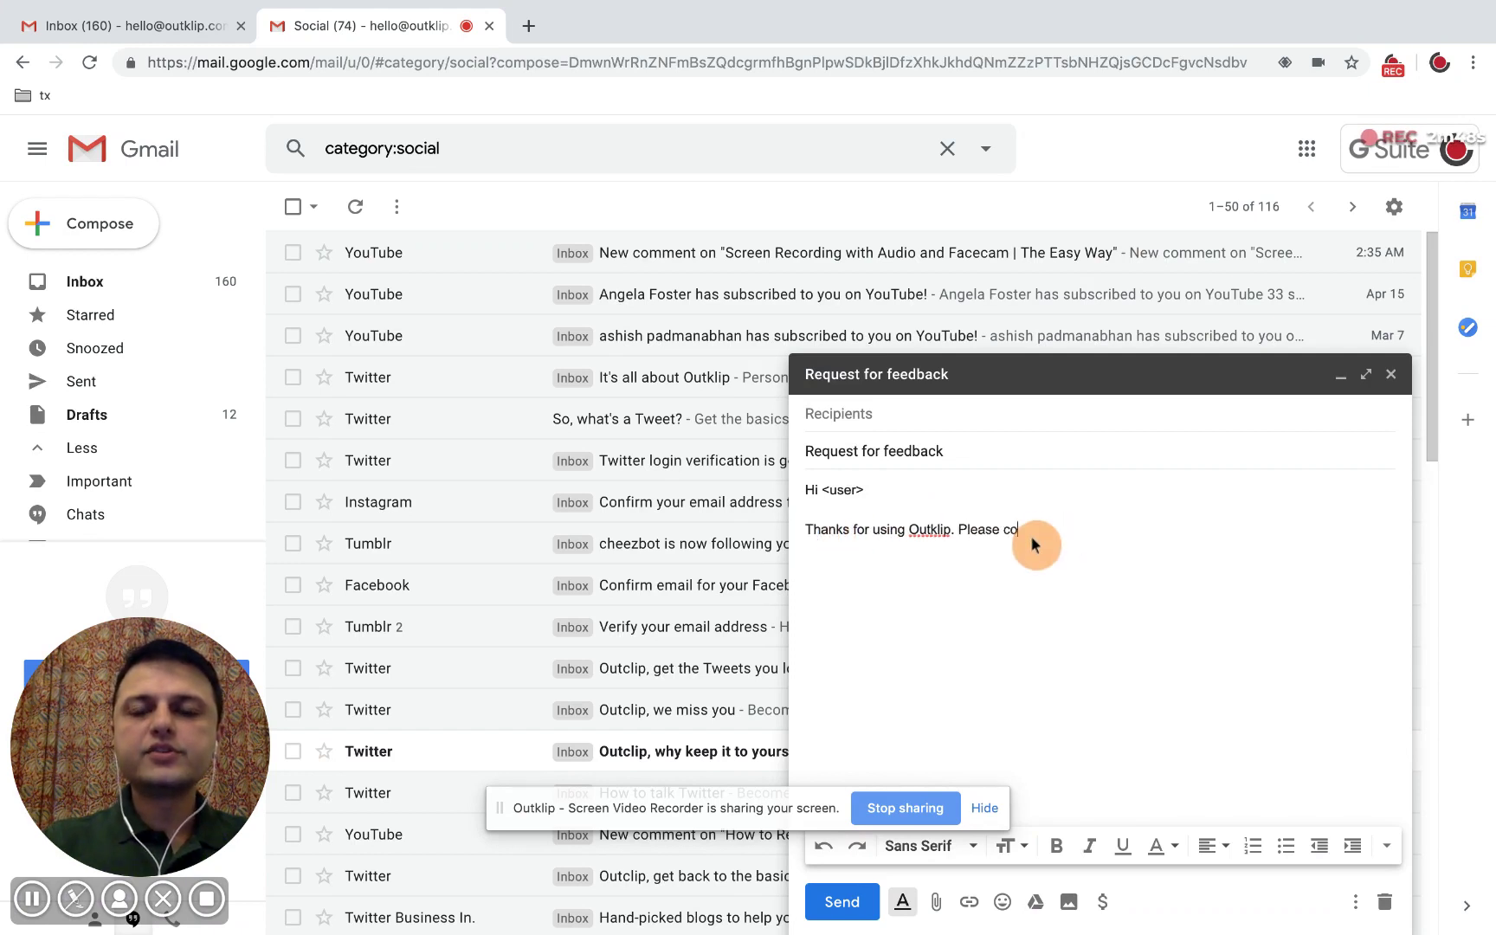
pyautogui.write('uld oyu')
pyautogui.press('BackSpace')
pyautogui.press('BackSpace')
pyautogui.write('you give us f')
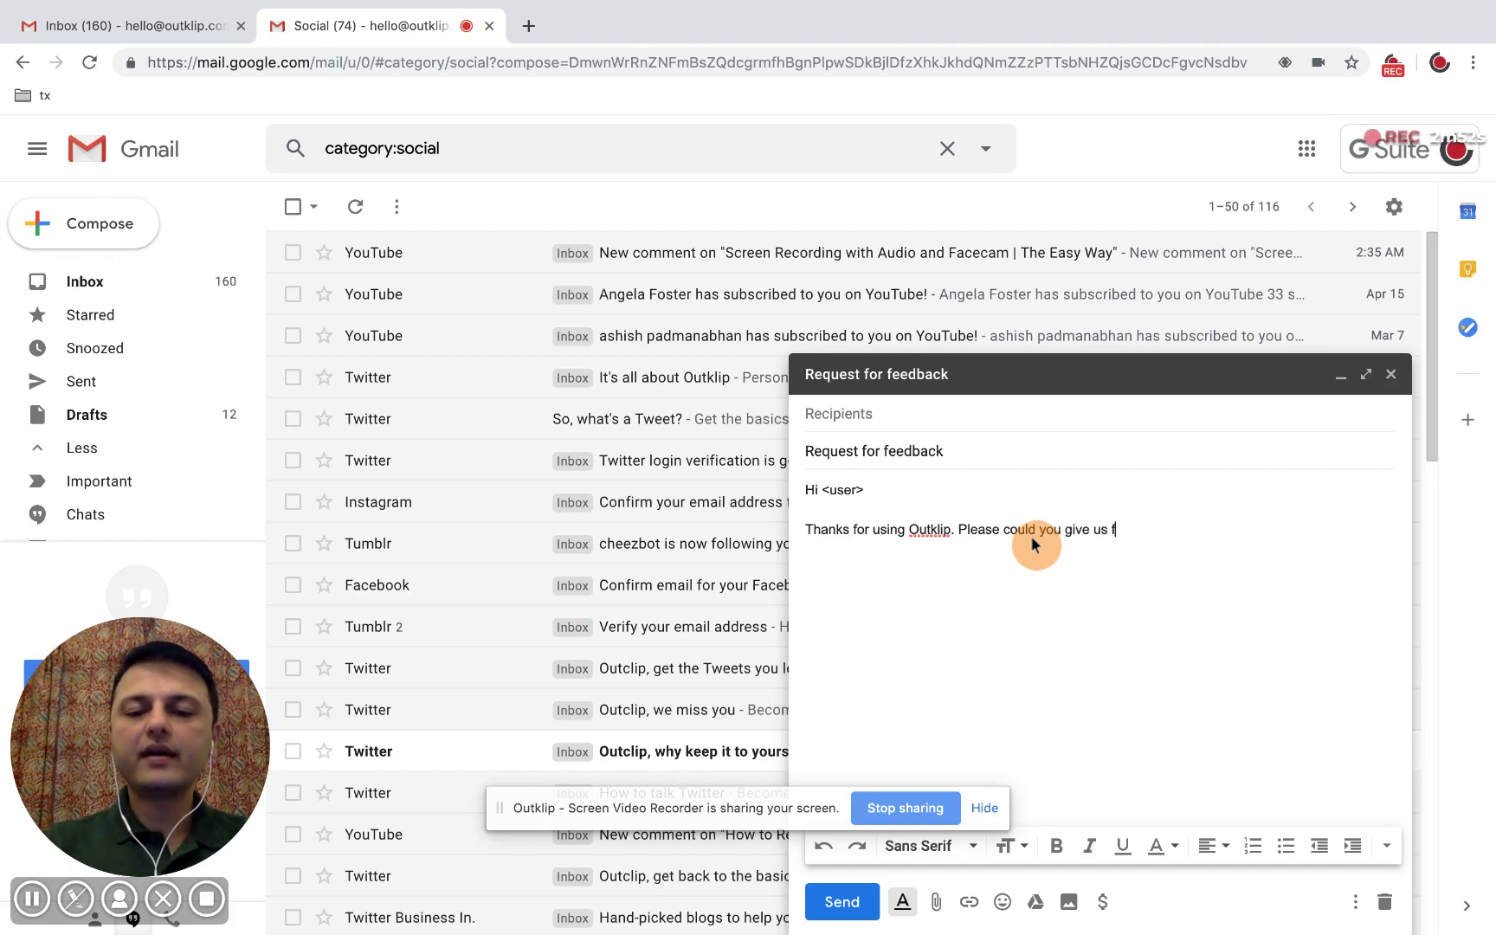
pyautogui.write('eedback on your e')
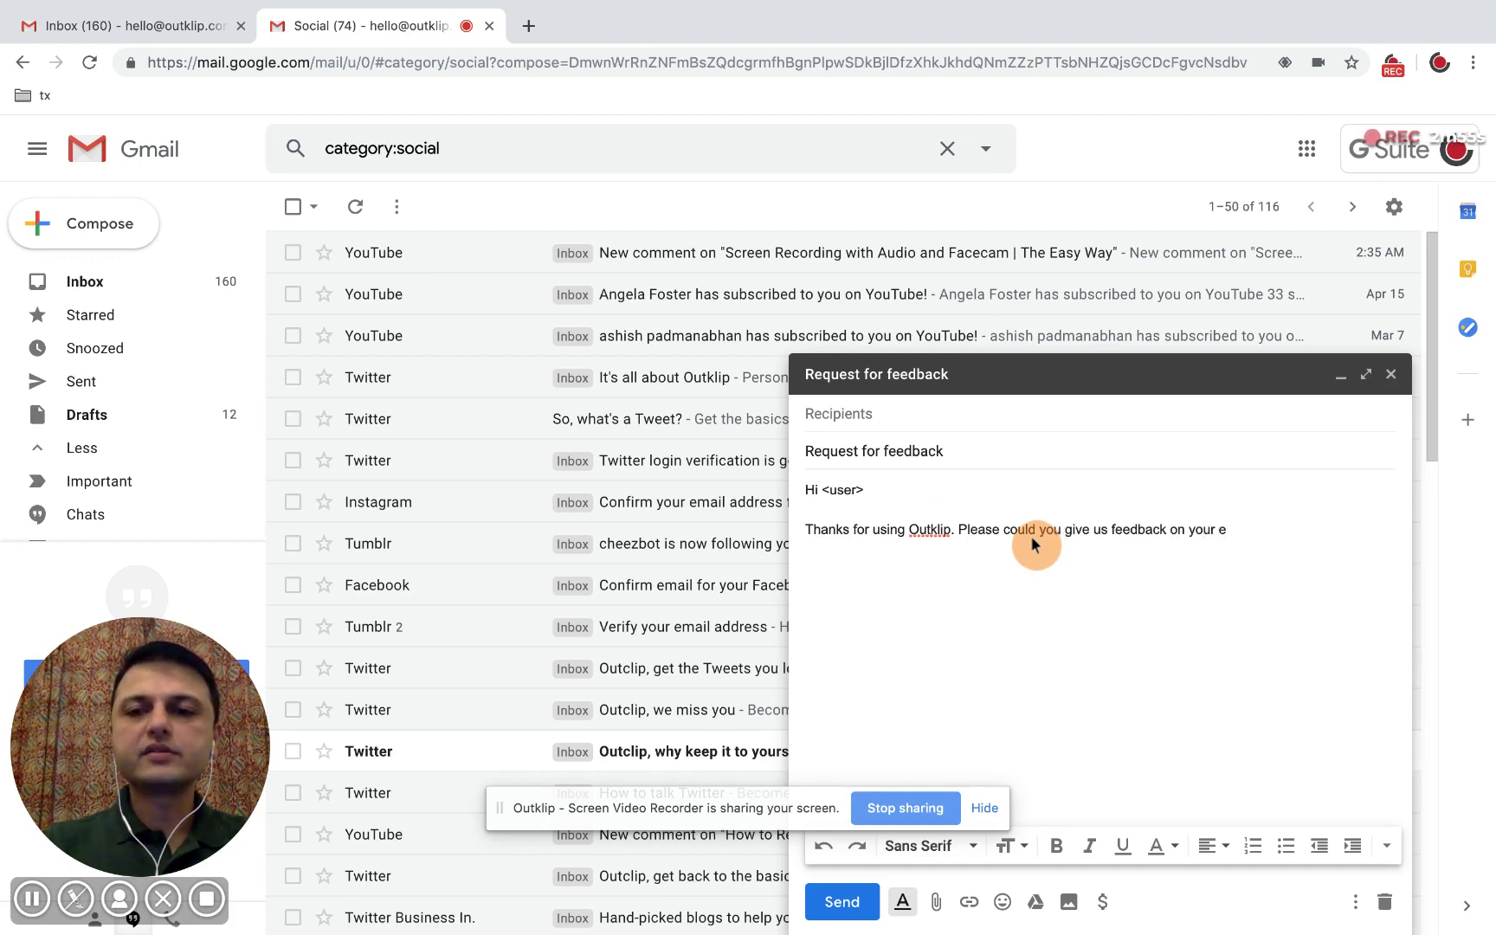
pyautogui.press('BackSpace')
pyautogui.write('Outklip exer')
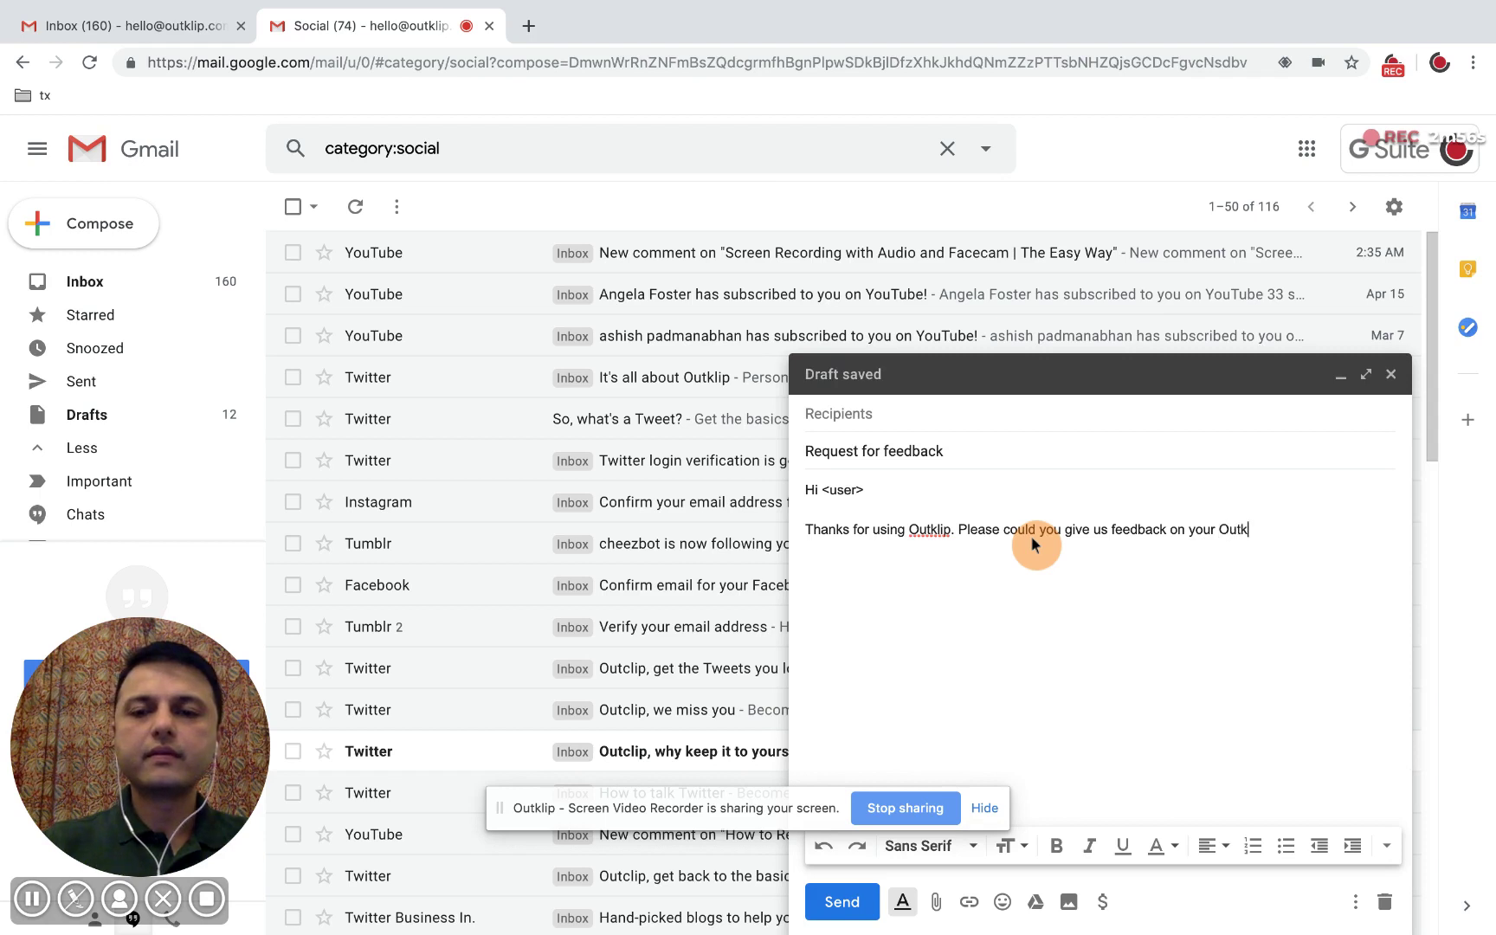
pyautogui.press('BackSpace')
pyautogui.press('BackSpace')
pyautogui.write('perience?')
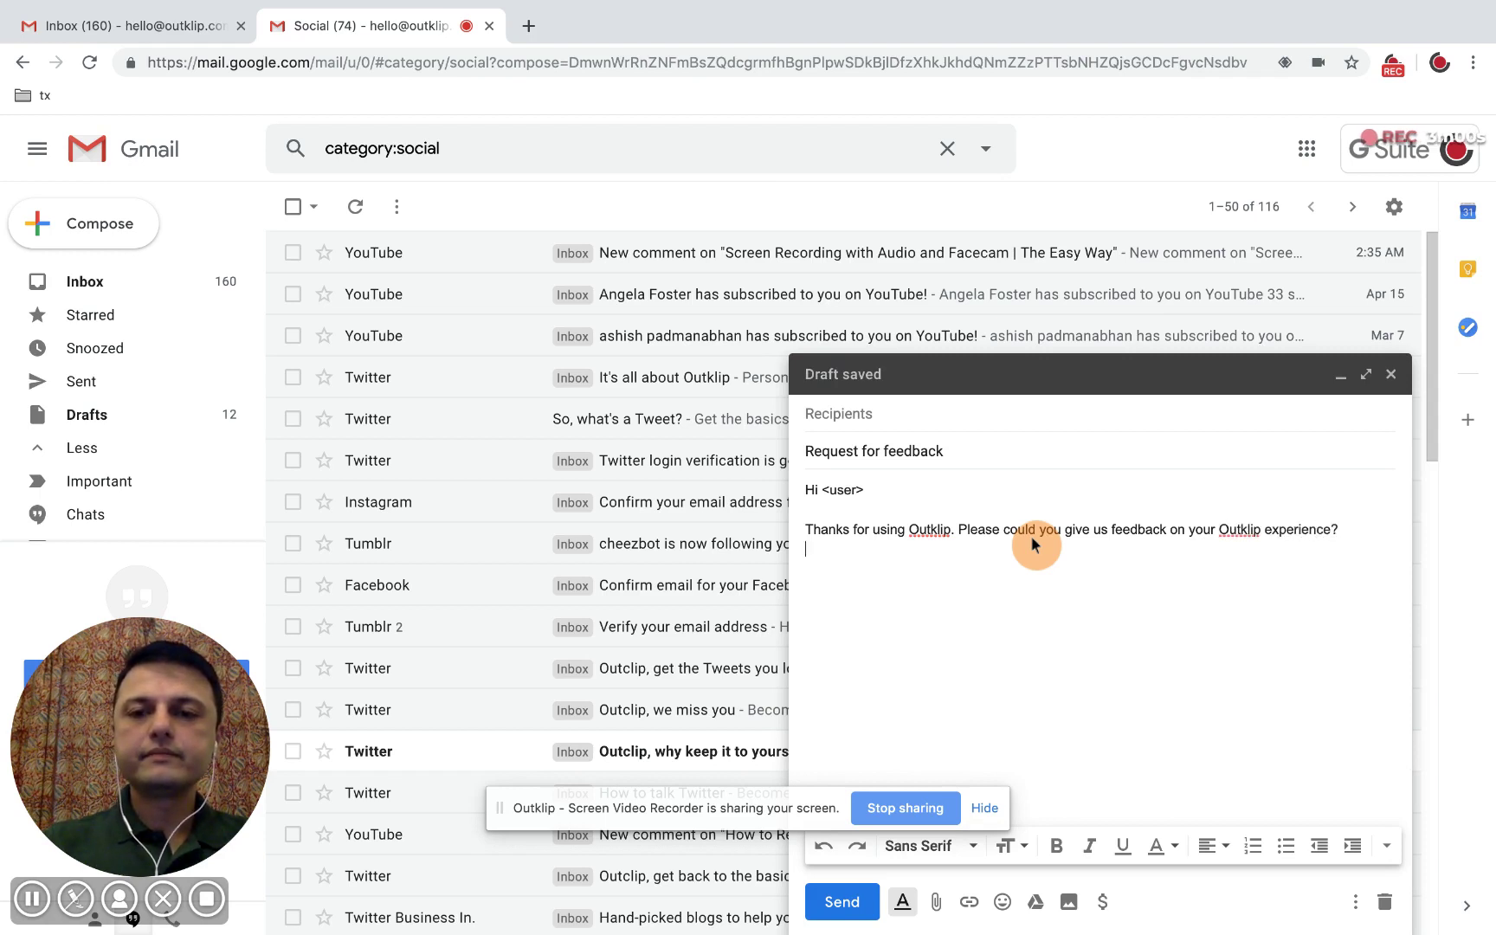
# Sign off after a blank line with 'Thanks,' and the sender's name
pyautogui.press('Return')
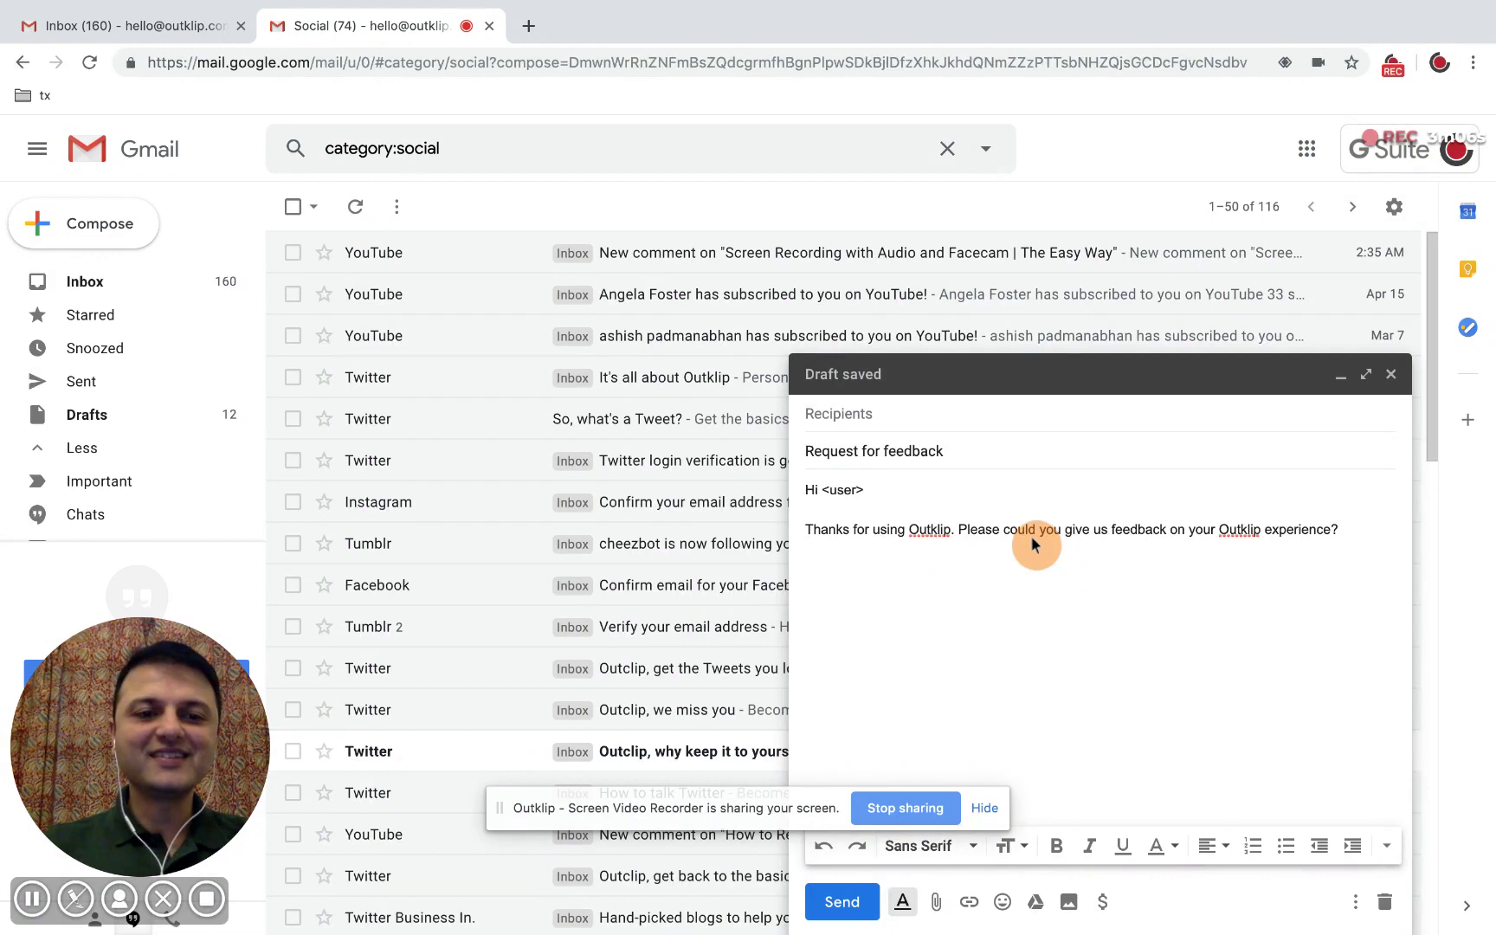
pyautogui.press('Return')
pyautogui.write('Thanks,')
pyautogui.press('Return')
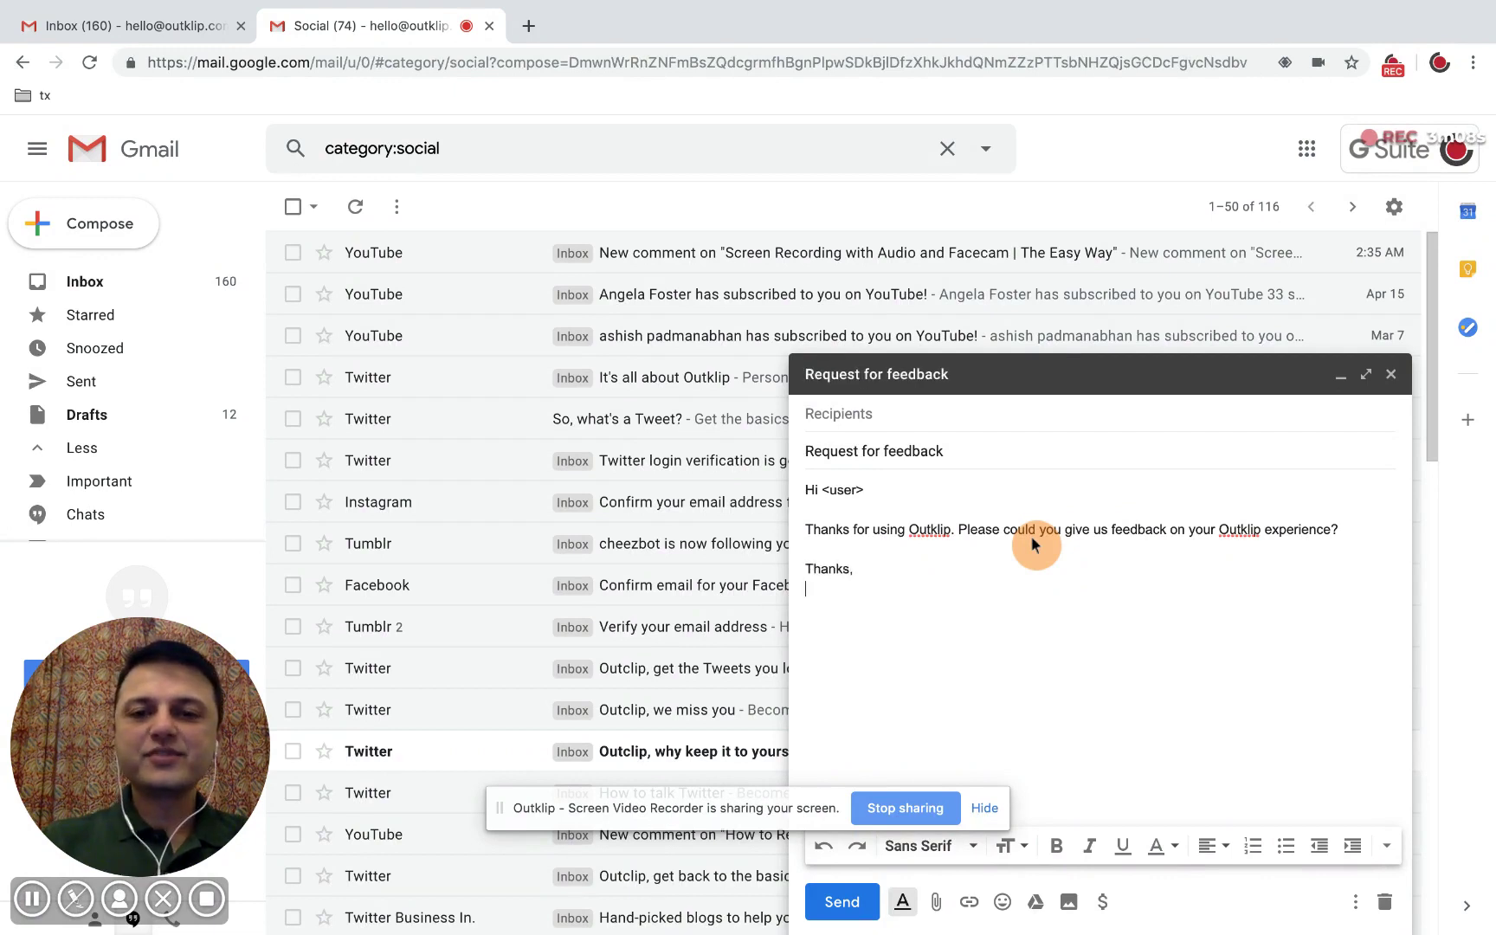
pyautogui.write('Sunil')
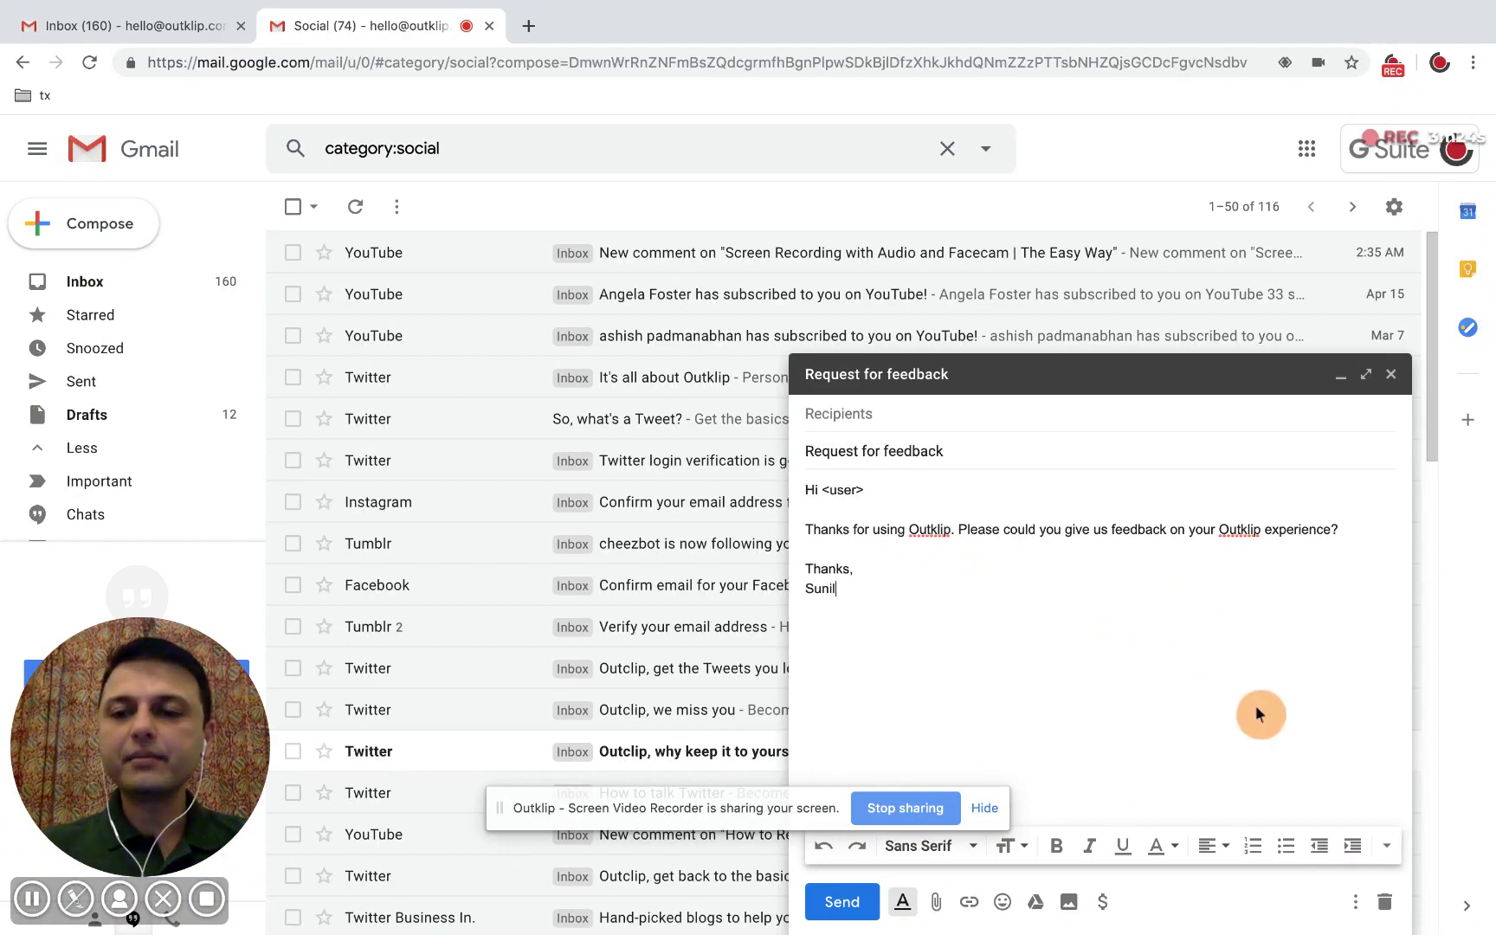
pyautogui.click(1355, 902)
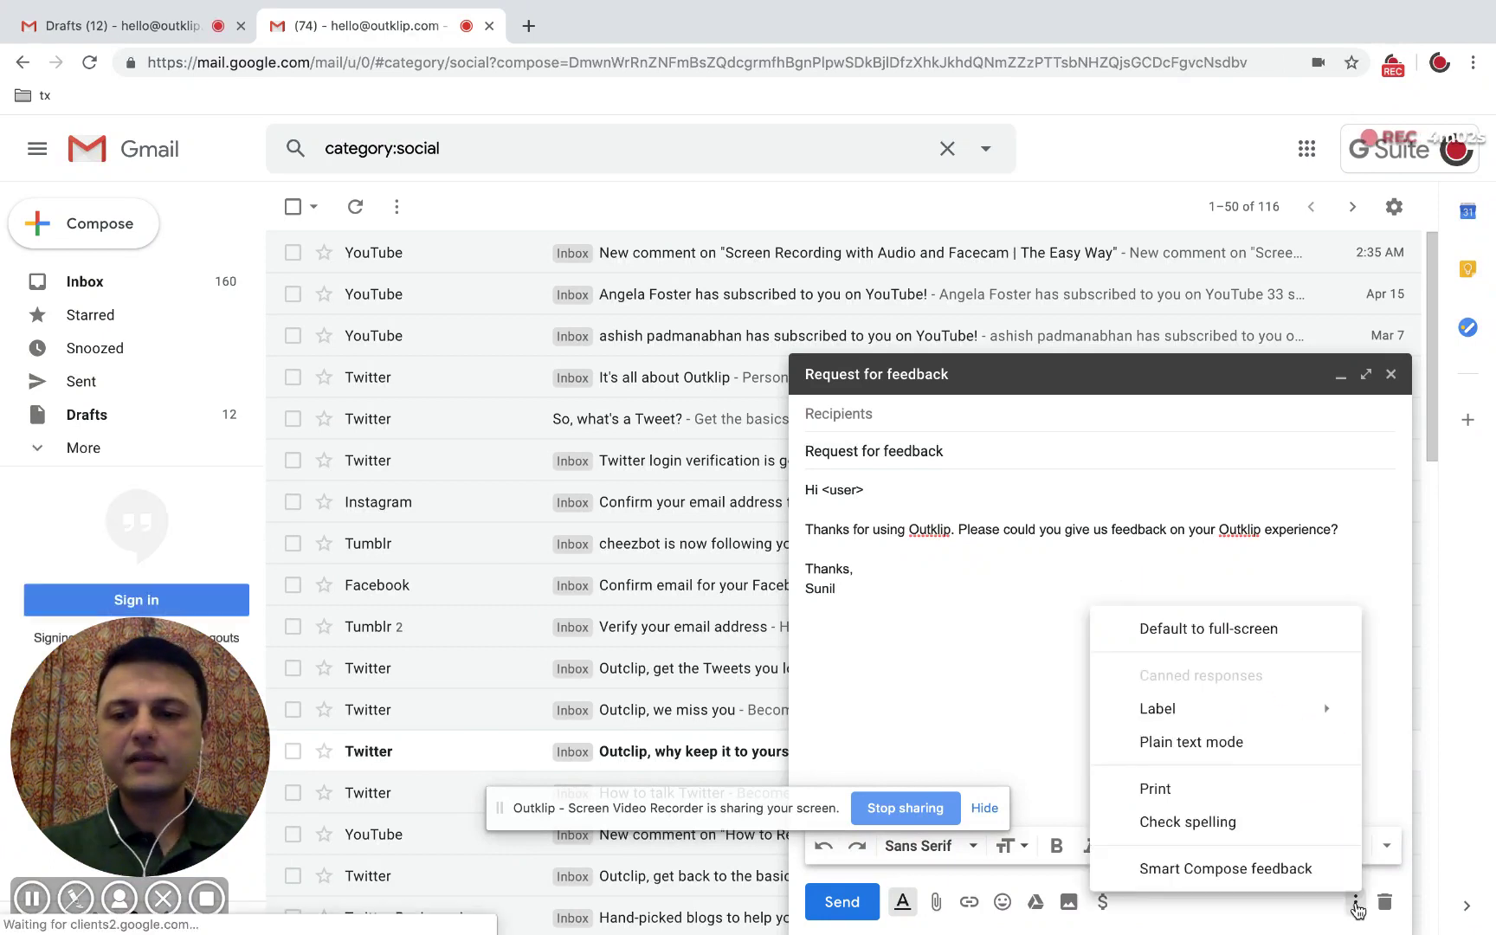
# Save the draft as a new template named 'Request for feedback' and close the draft
pyautogui.moveTo(1203, 683)
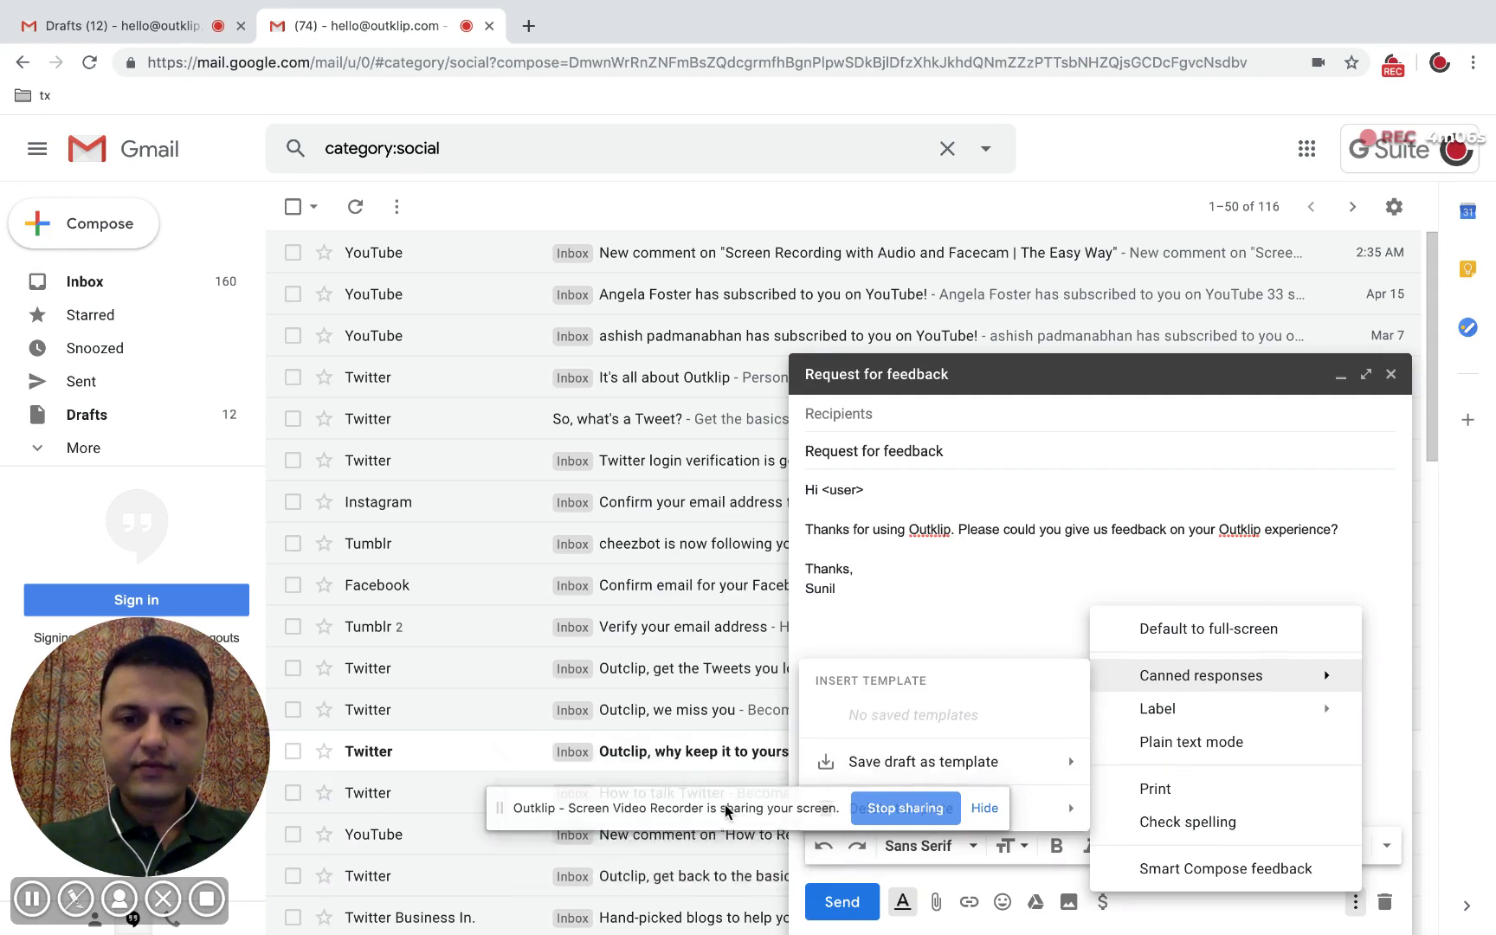
pyautogui.moveTo(728, 808); pyautogui.dragTo(489, 883)
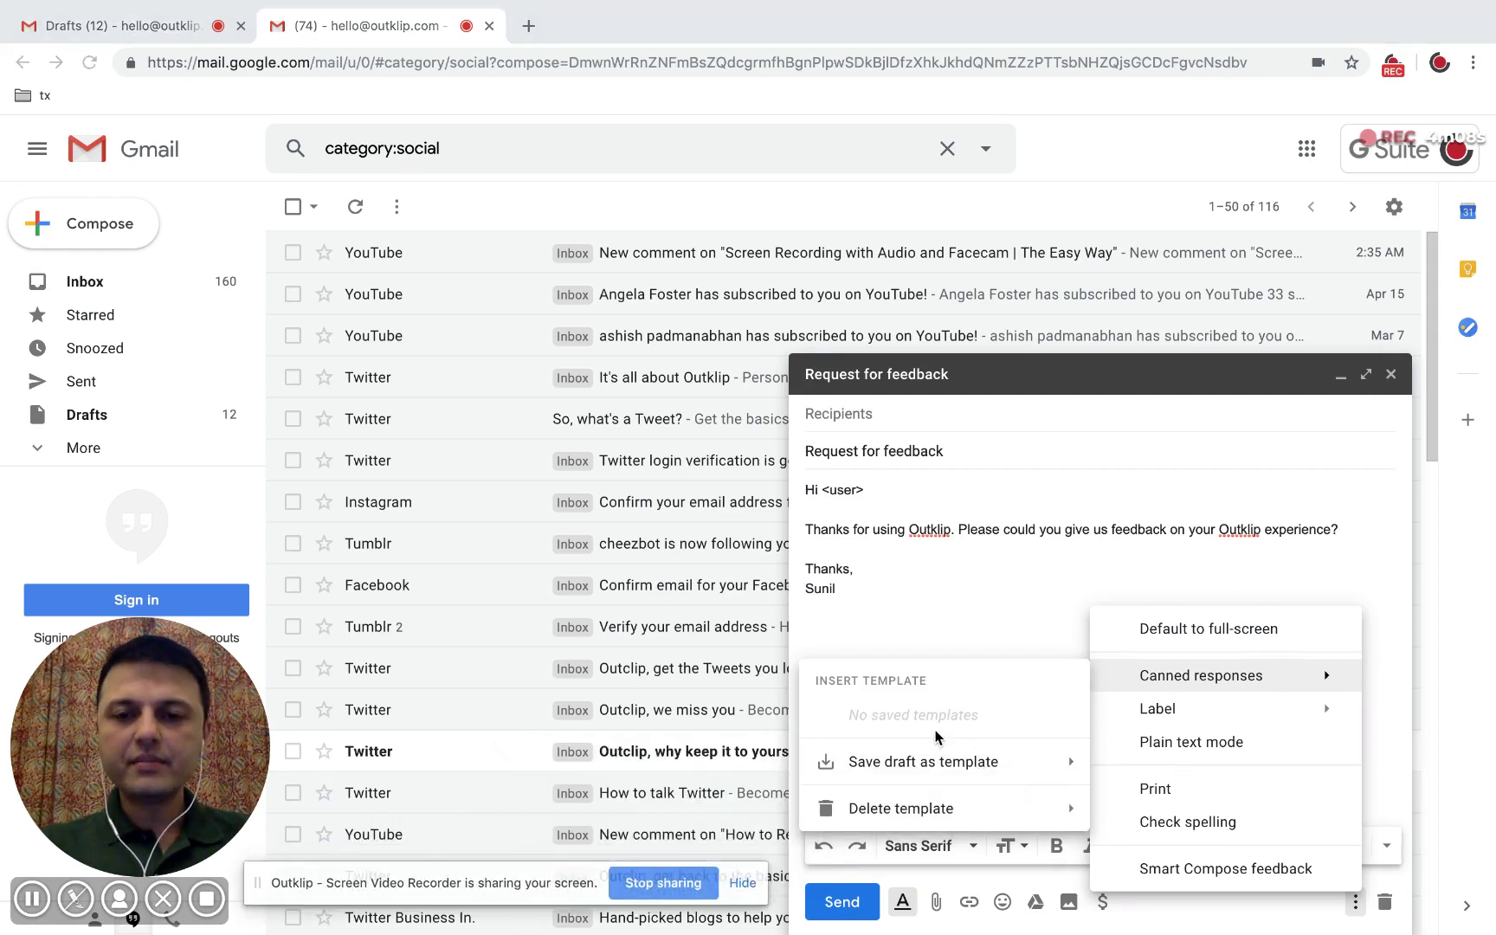
pyautogui.moveTo(953, 773)
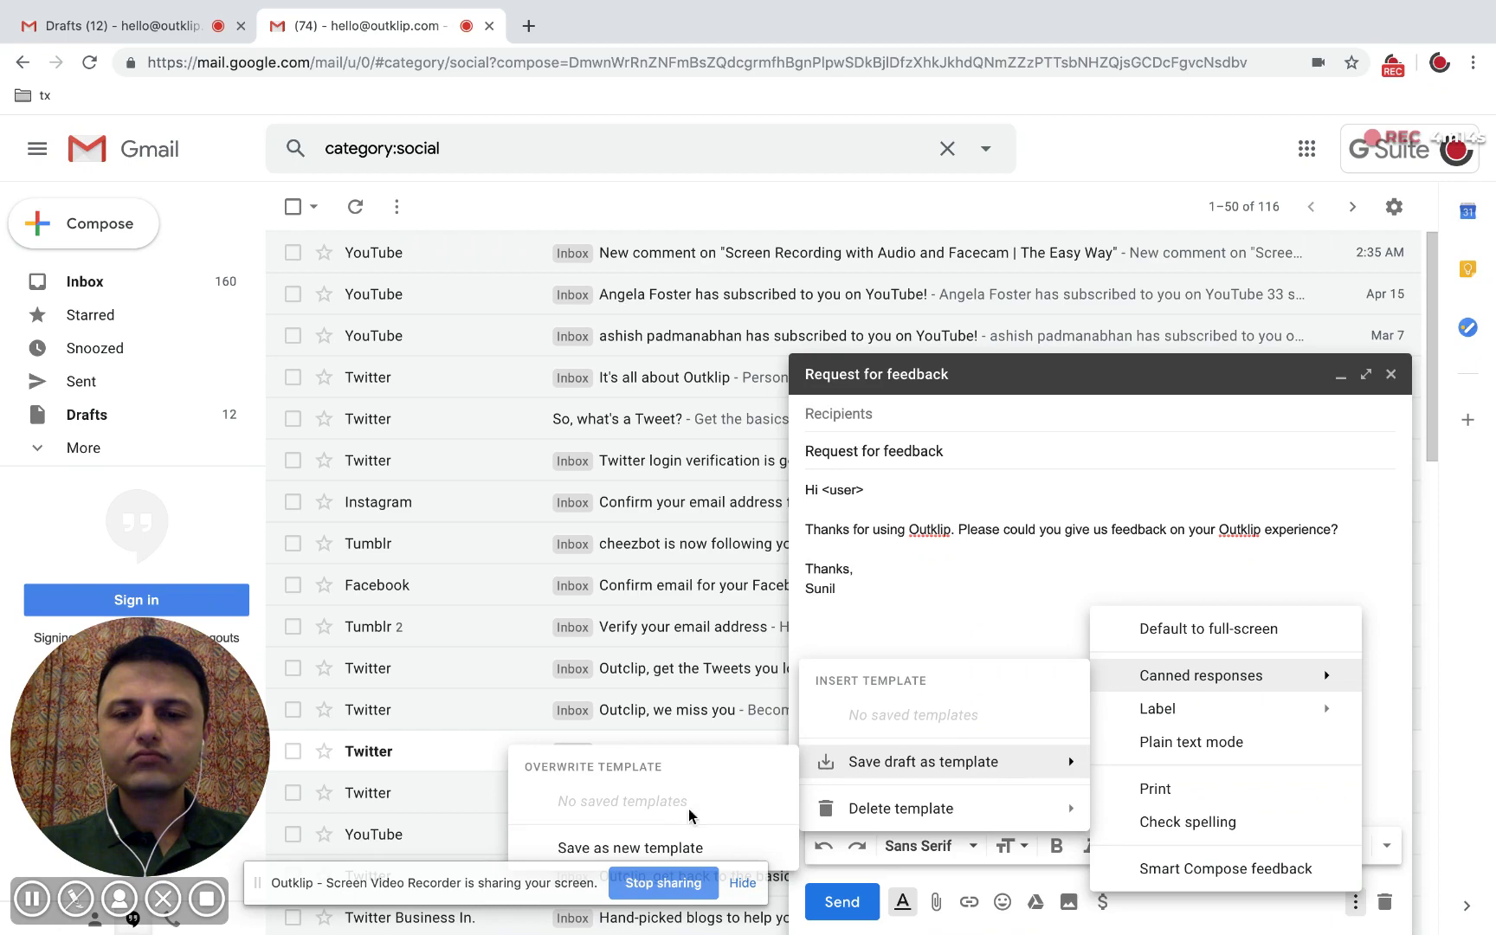
pyautogui.click(652, 849)
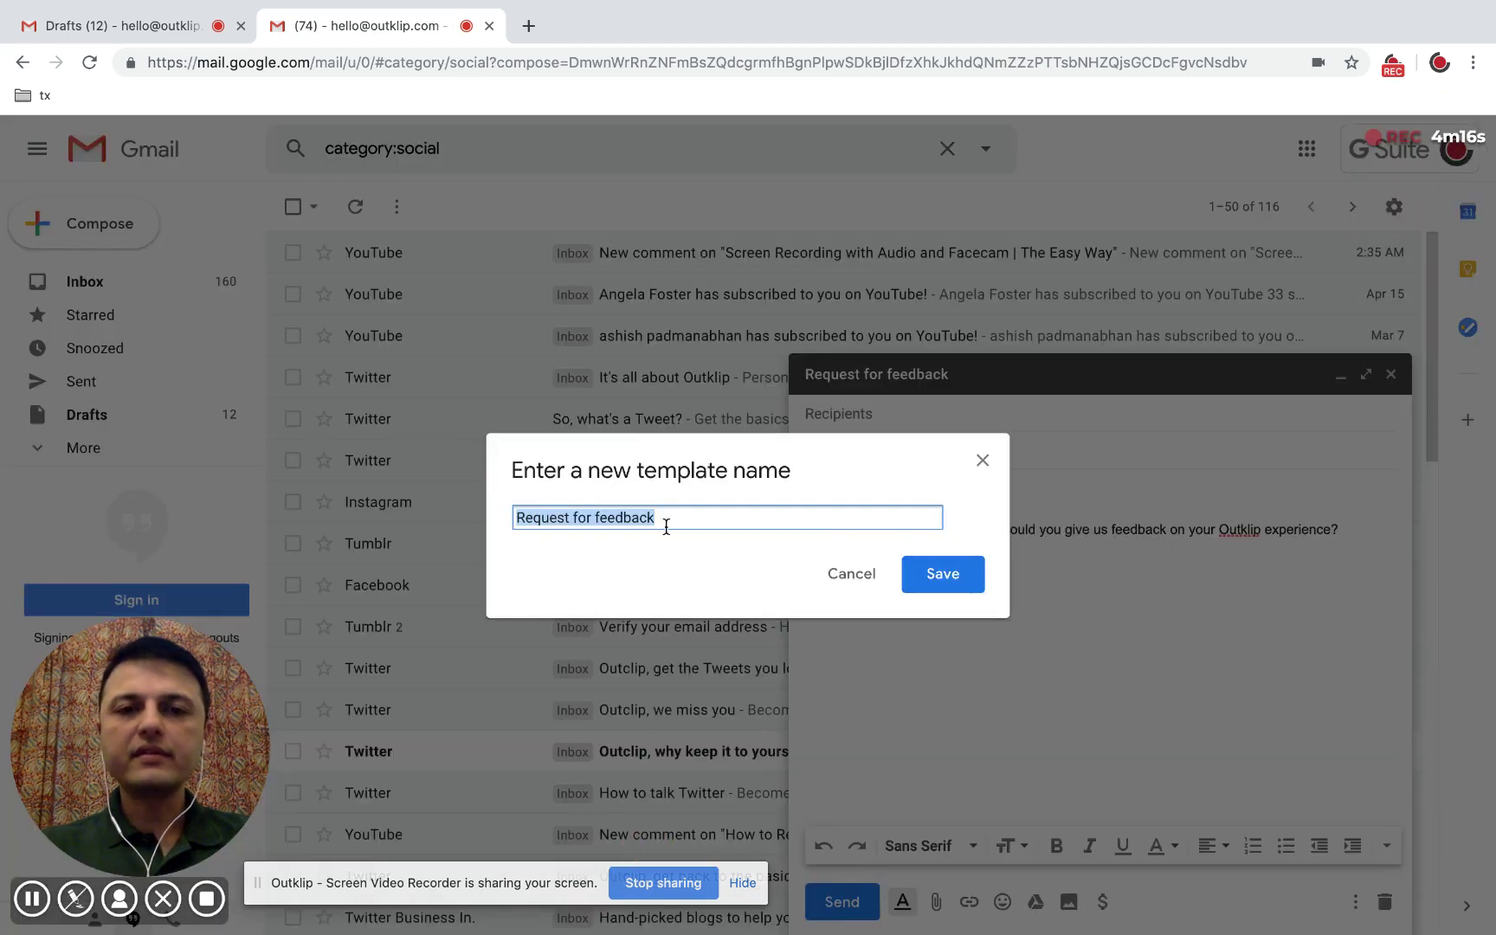
pyautogui.click(942, 576)
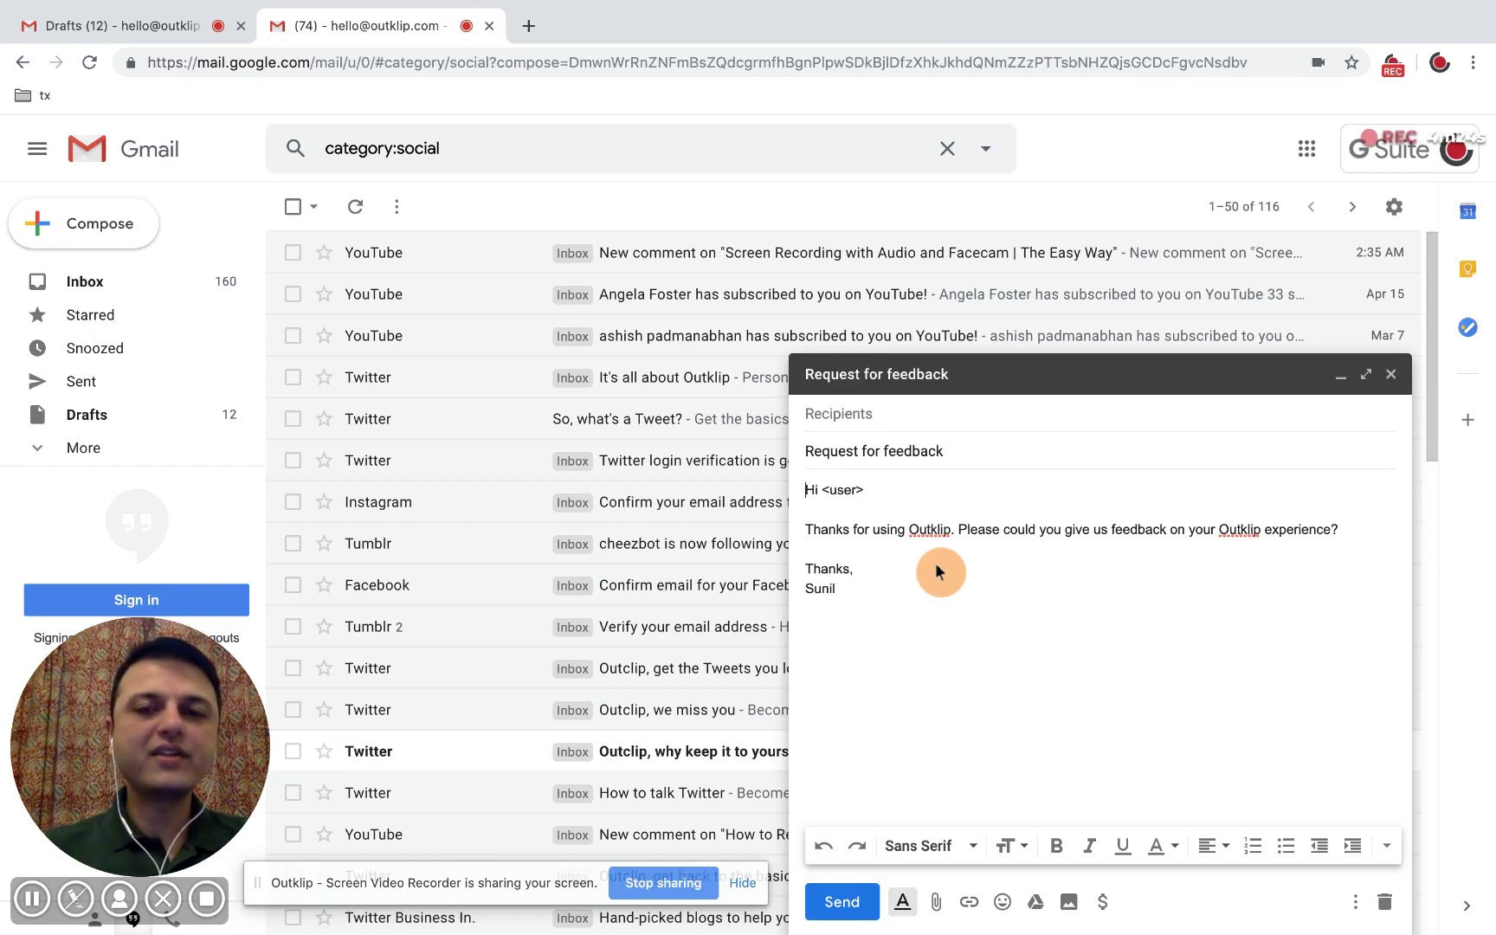
pyautogui.click(1391, 374)
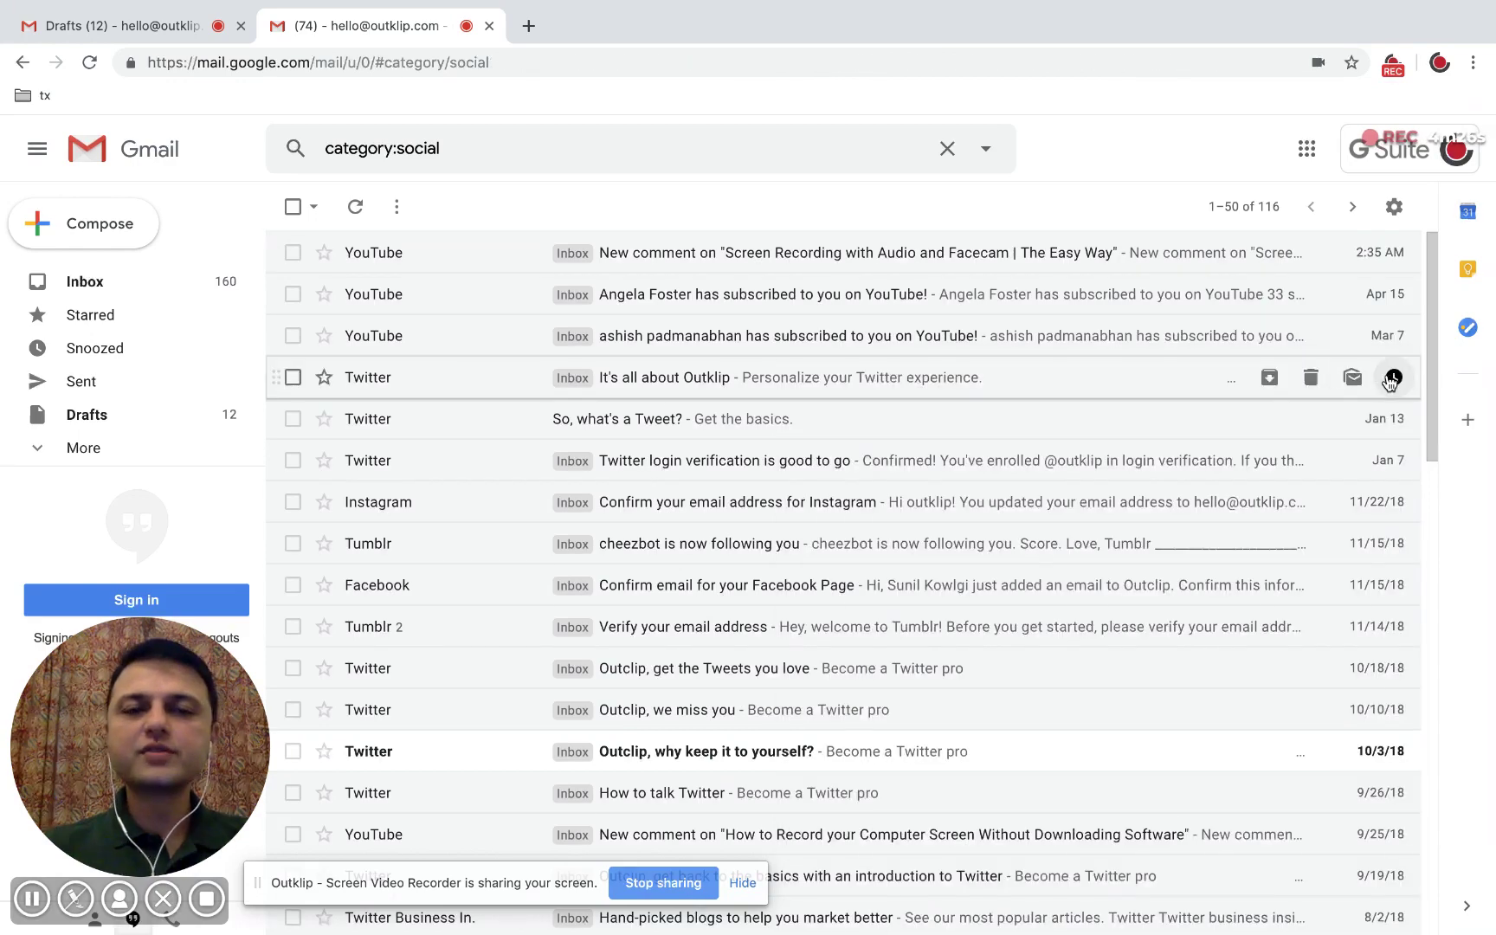
# Compose a new message and insert the 'Request for feedback' template into it
pyautogui.click(68, 233)
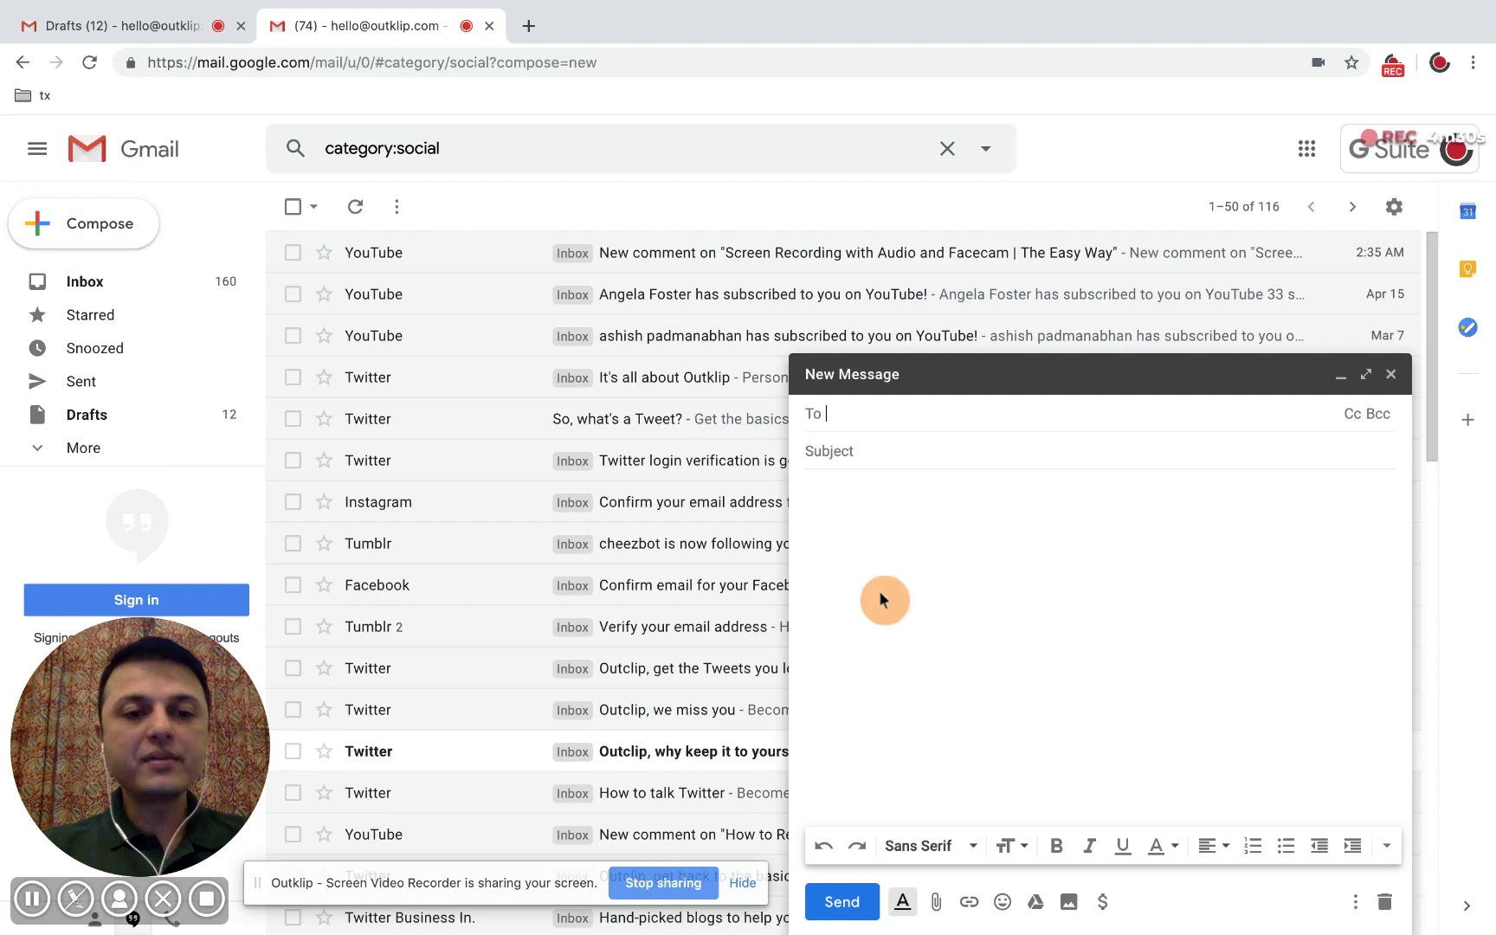
pyautogui.click(1347, 897)
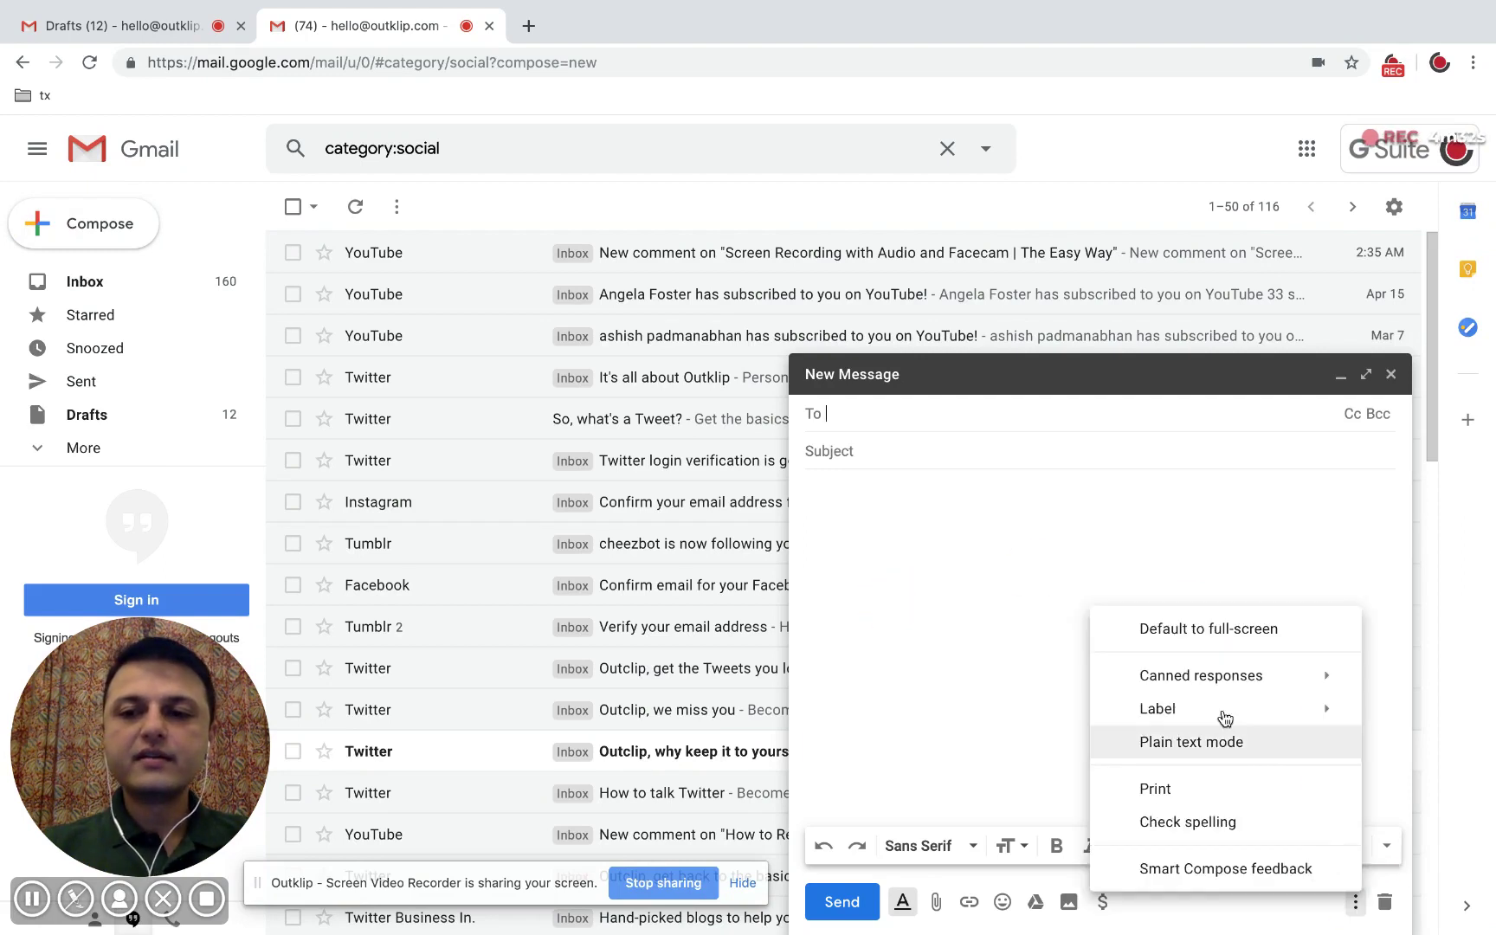
pyautogui.moveTo(1223, 676)
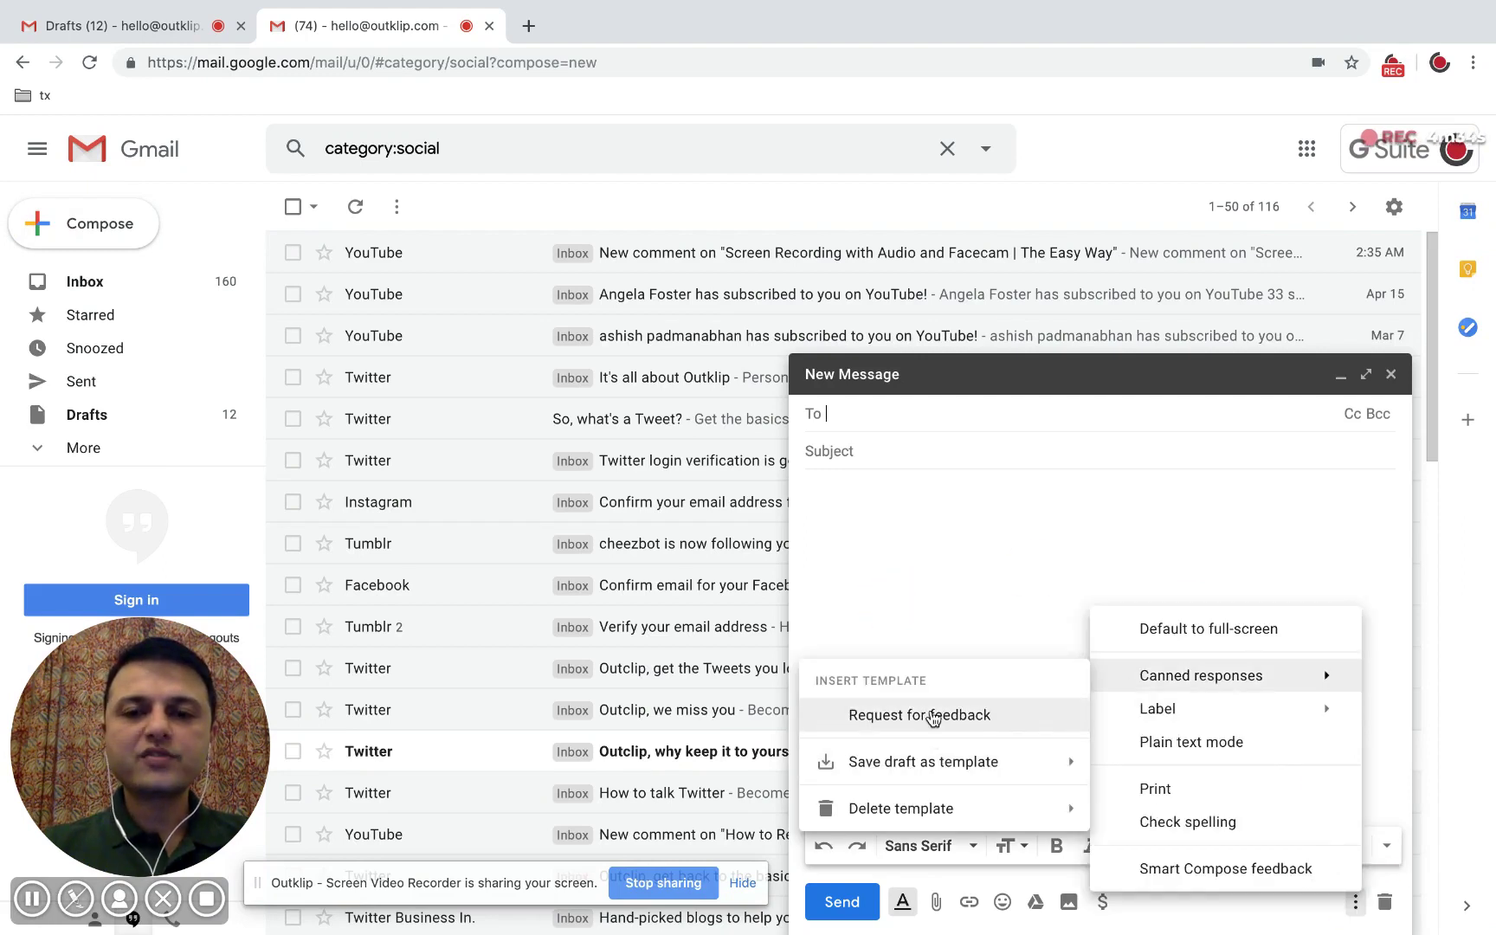
pyautogui.click(933, 717)
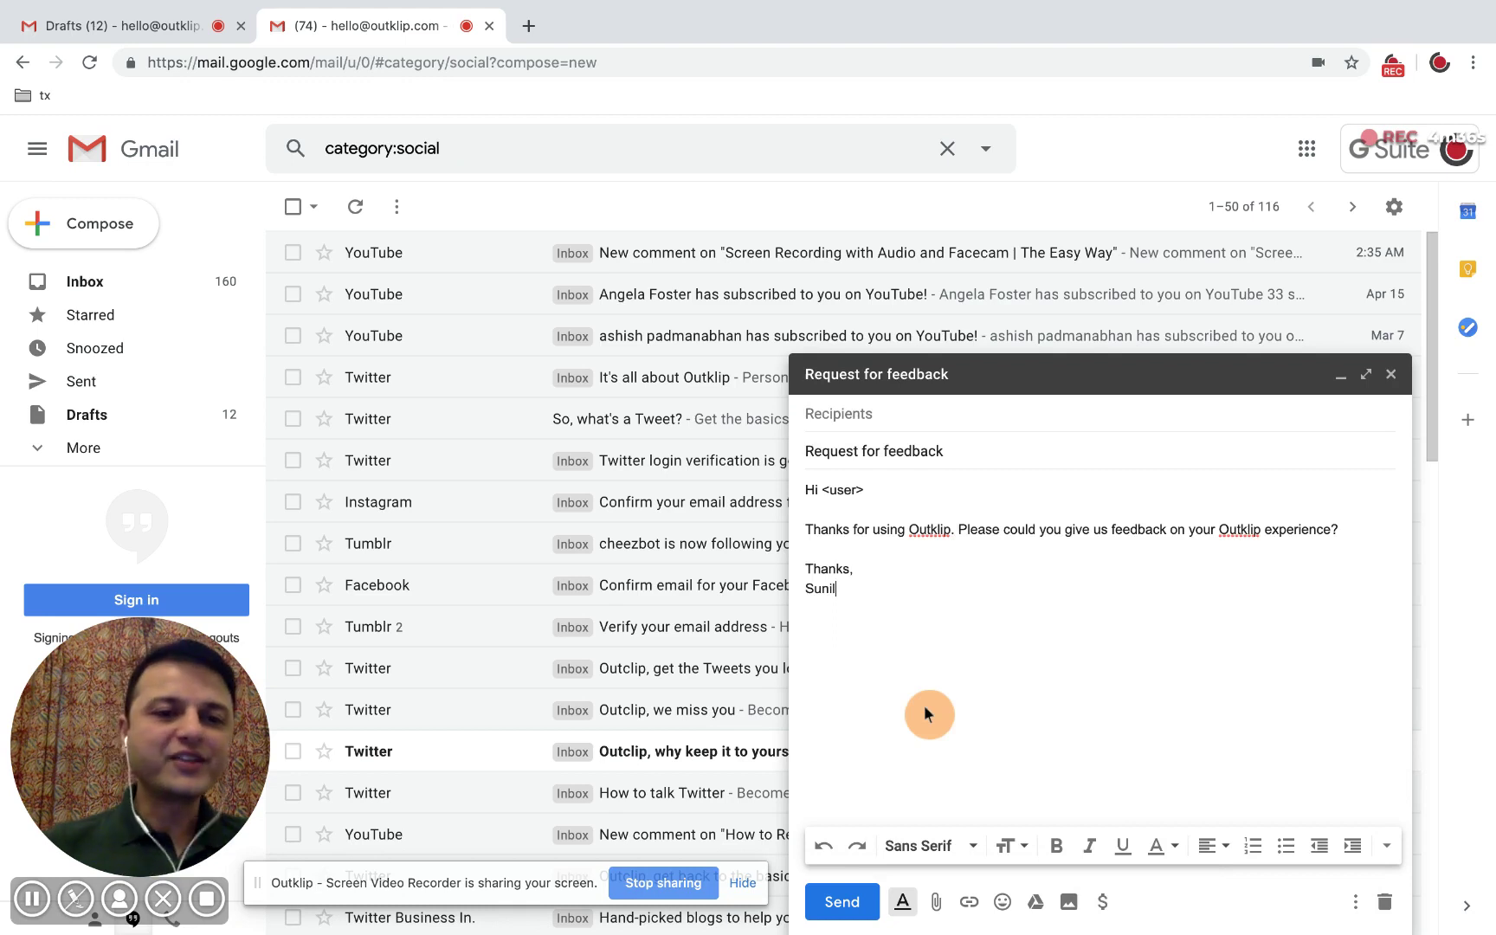